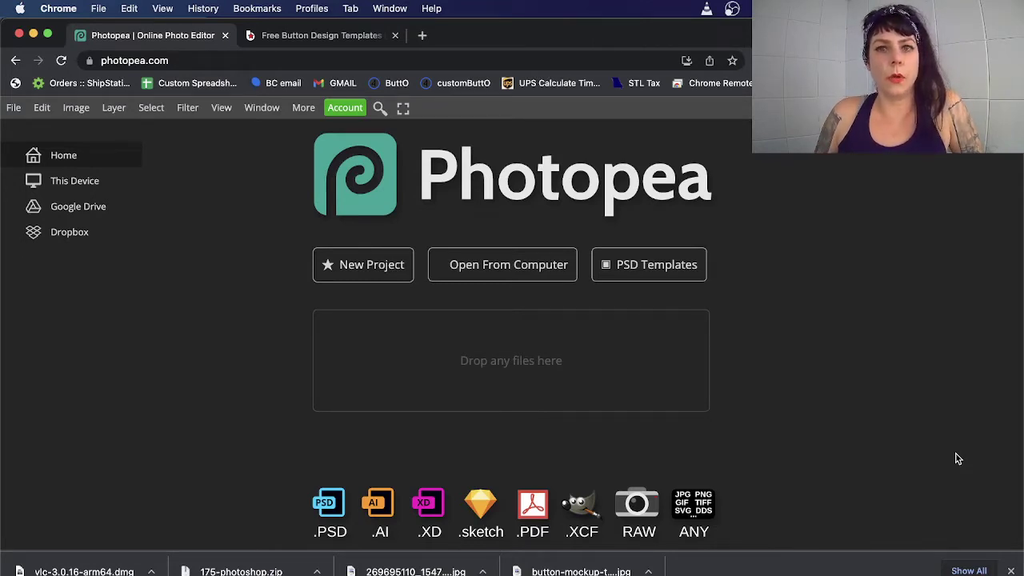
- Open the PSD Templates gallery and search it for "button"
click(644, 272)
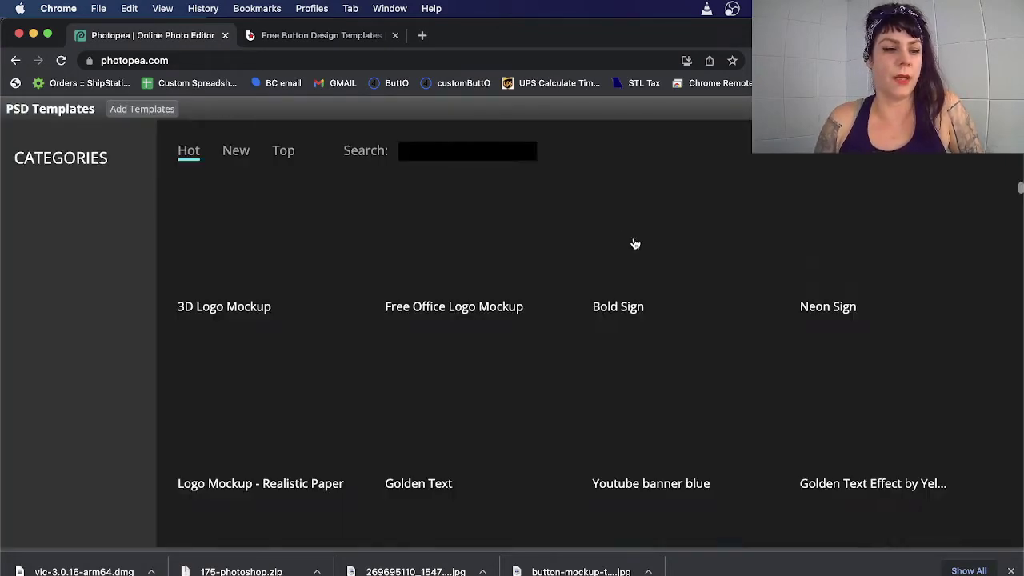
click(470, 151)
text(button)
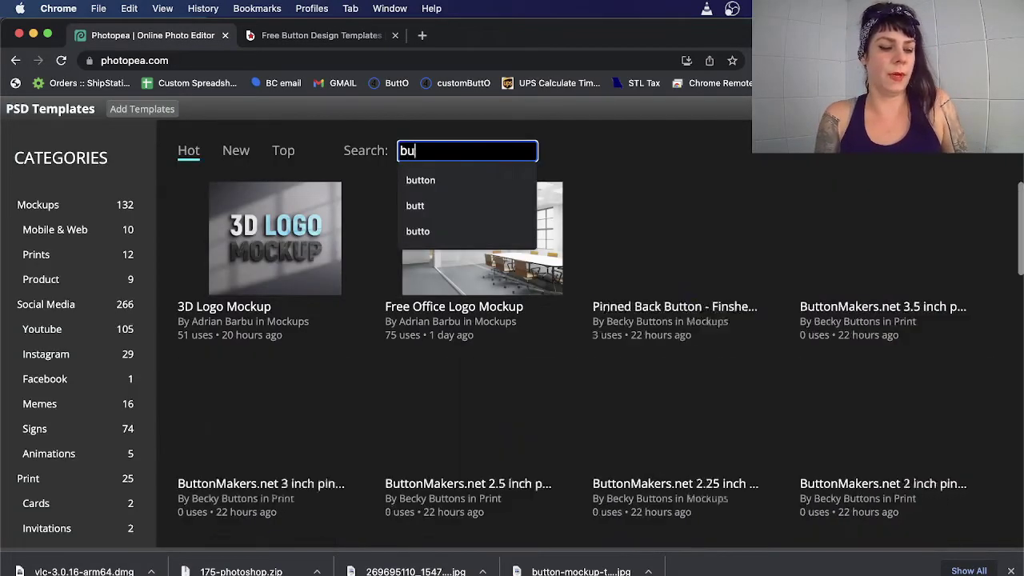
click(665, 142)
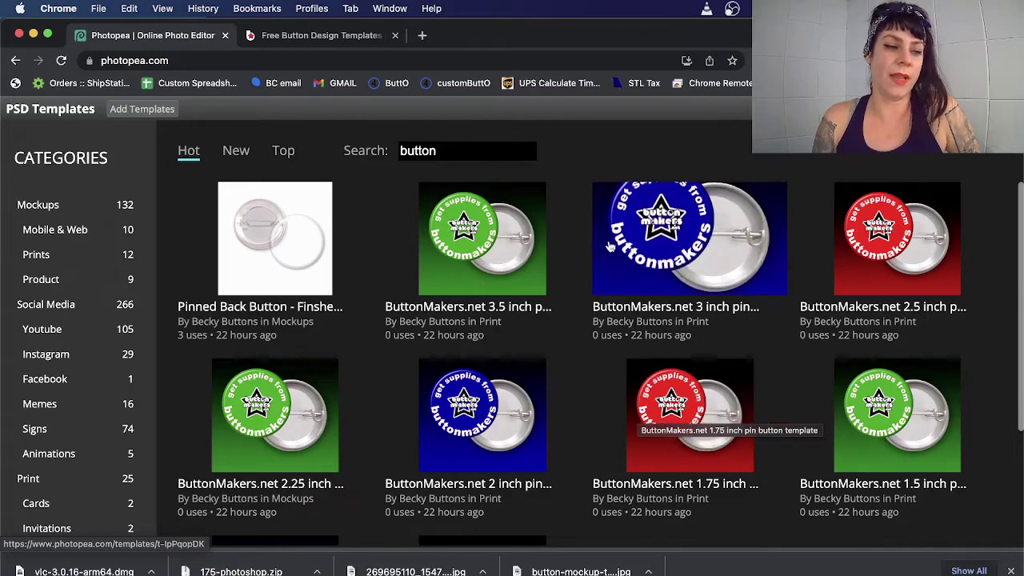
- Check the size table of Photoshop template downloads on the Free Button Design Templates page, then return to Photopea
click(293, 37)
scroll(455, 347, down, 15)
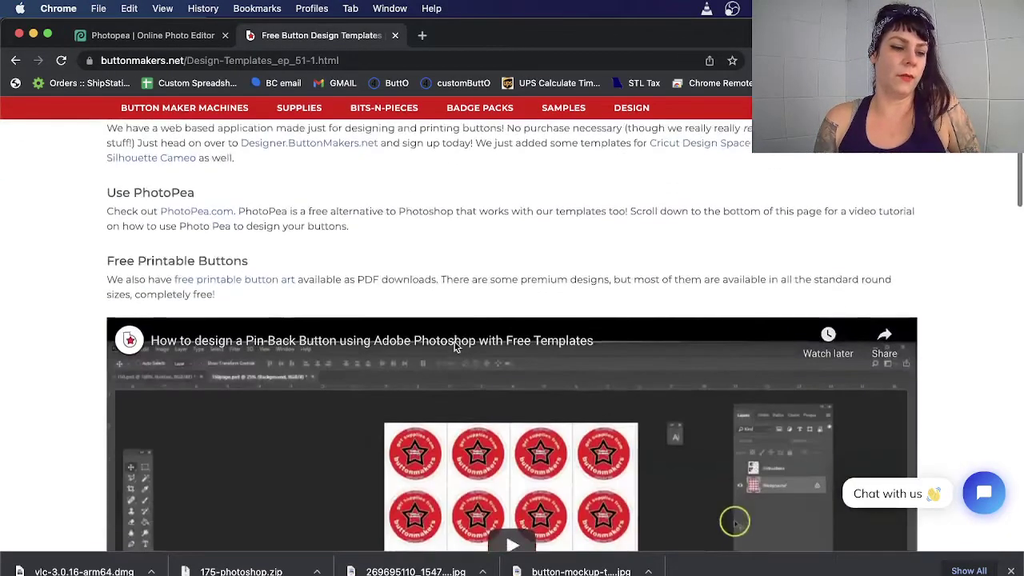
scroll(455, 348, down, 1)
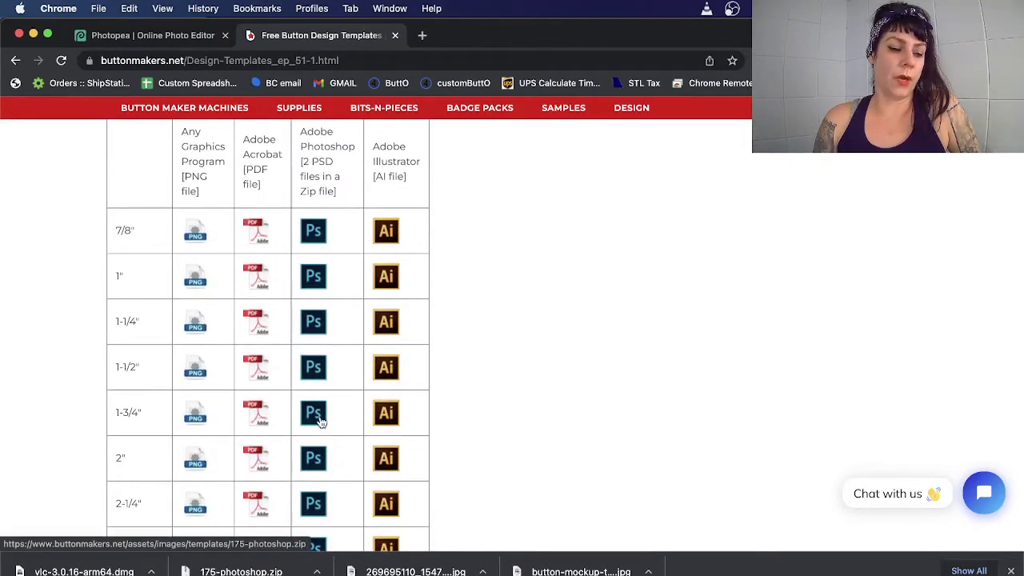
click(124, 36)
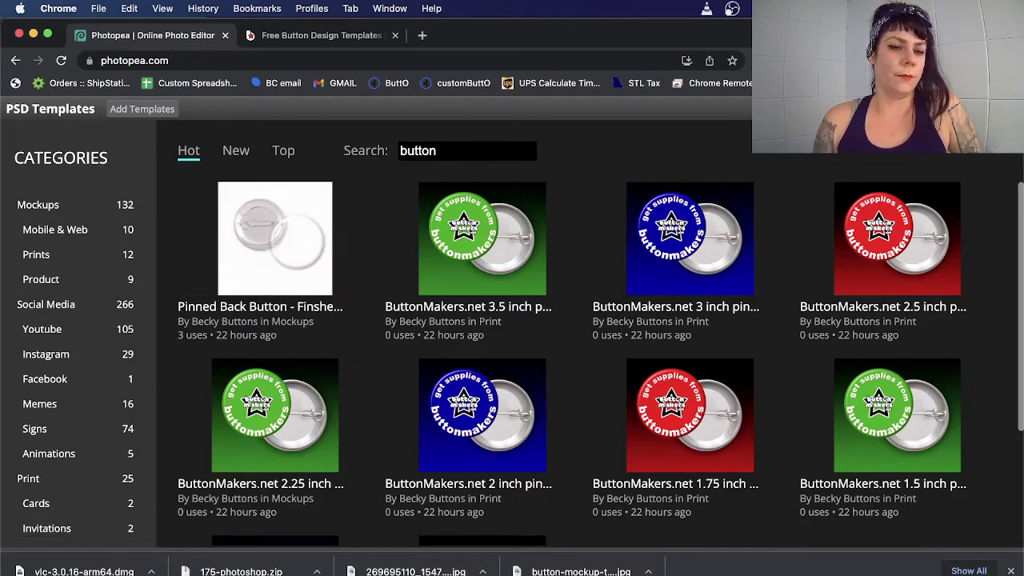
- Close the template gallery and open 175.psd from the 175-photoshop folder on the Desktop
click(1009, 108)
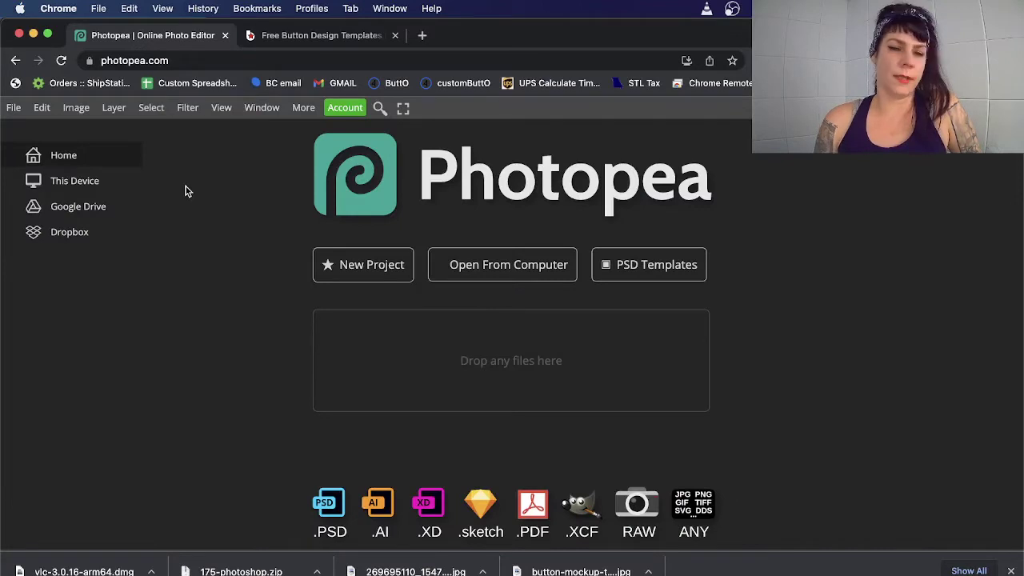
click(14, 108)
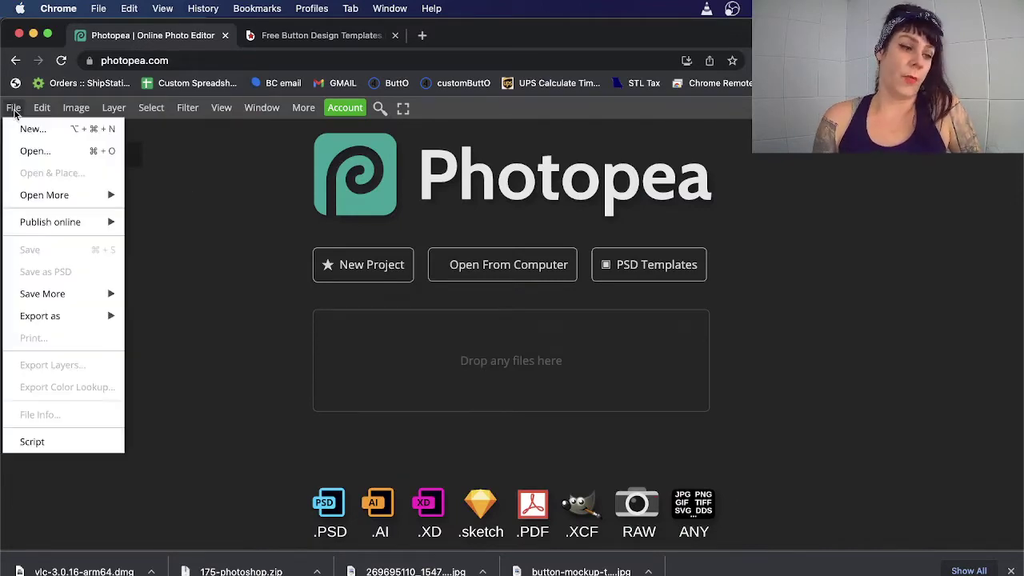
click(24, 150)
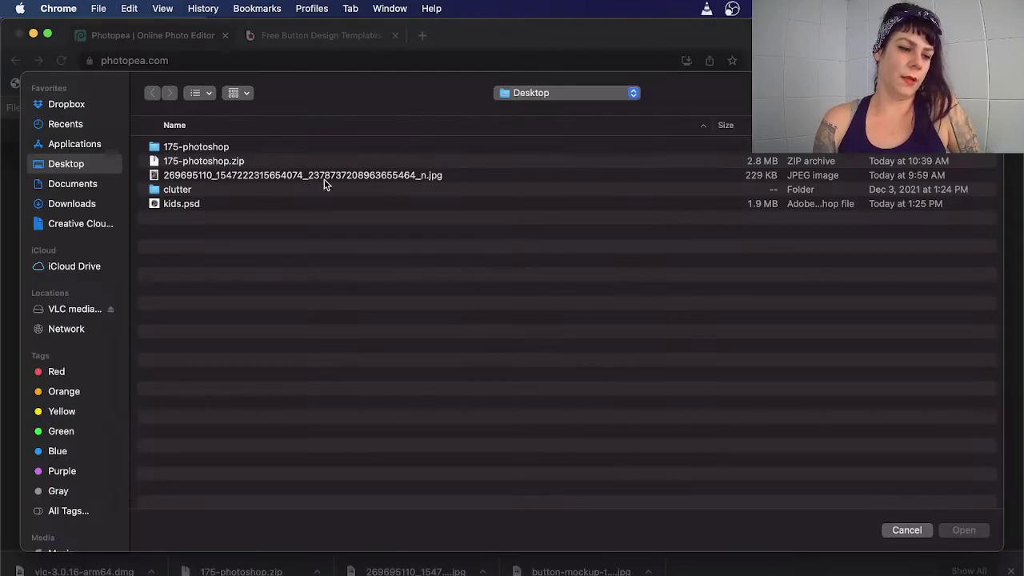
double_click(211, 148)
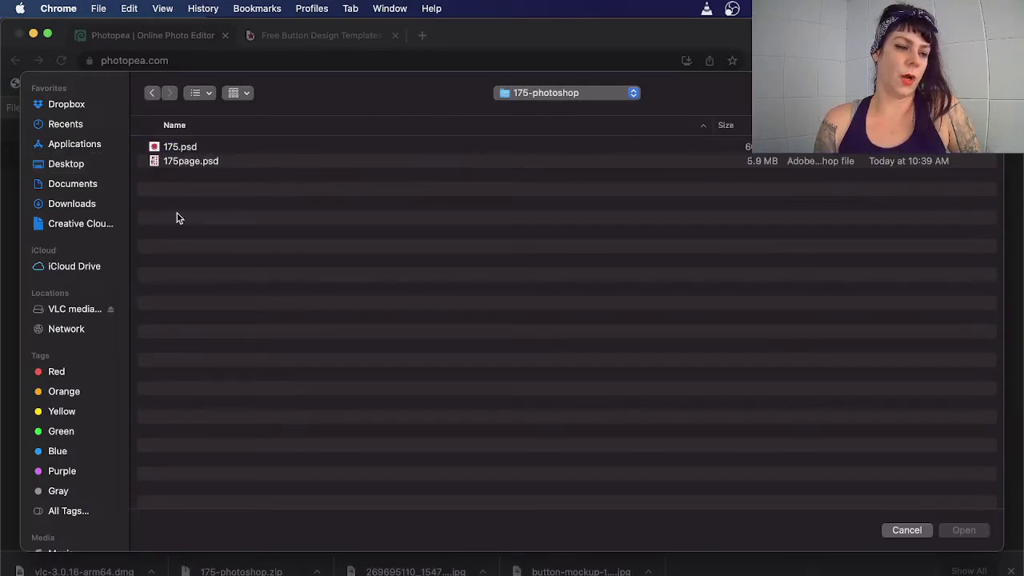
click(181, 148)
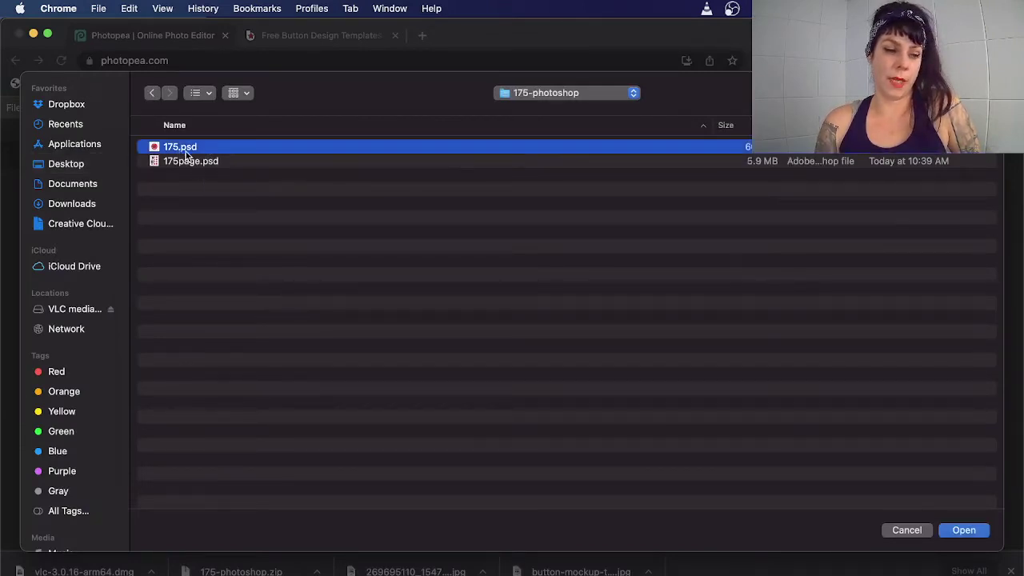
click(963, 531)
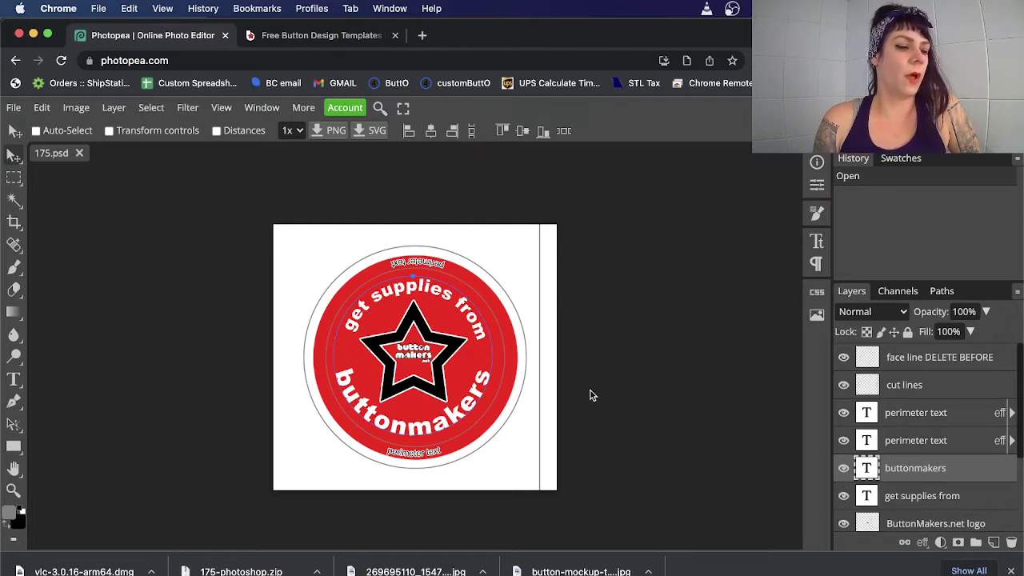
drag(587, 368, 588, 368)
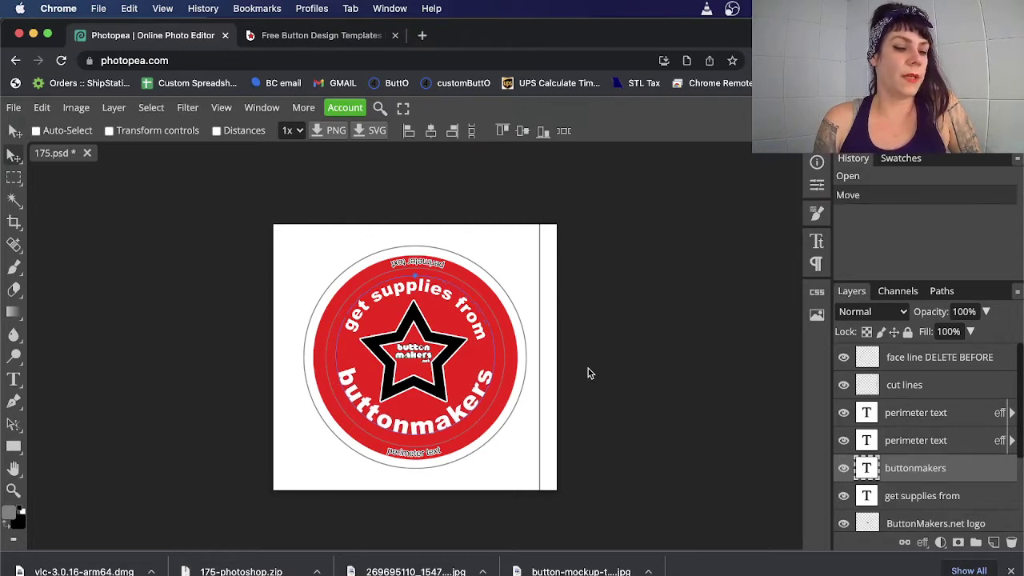
click(21, 110)
click(24, 159)
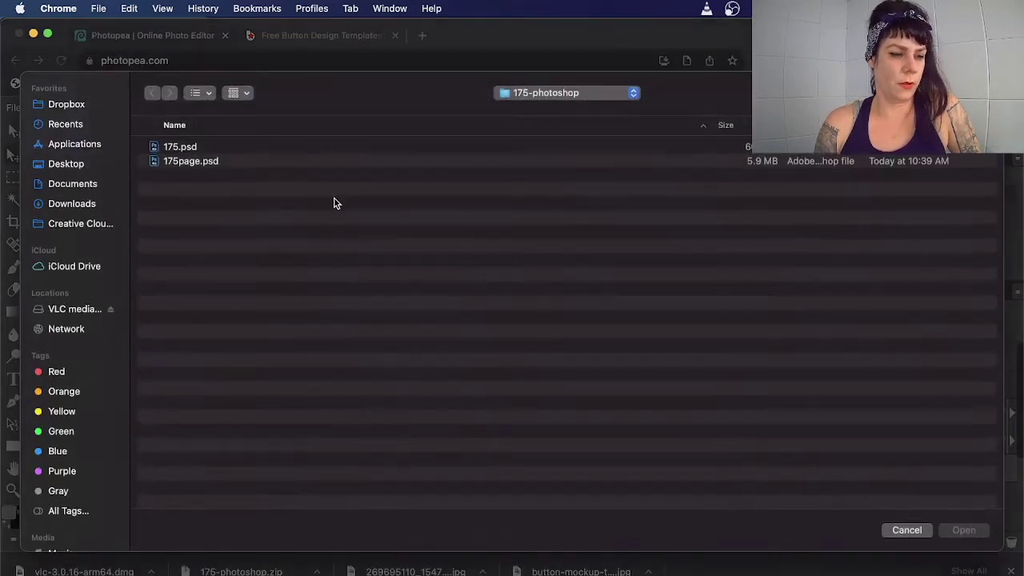
click(532, 94)
click(532, 107)
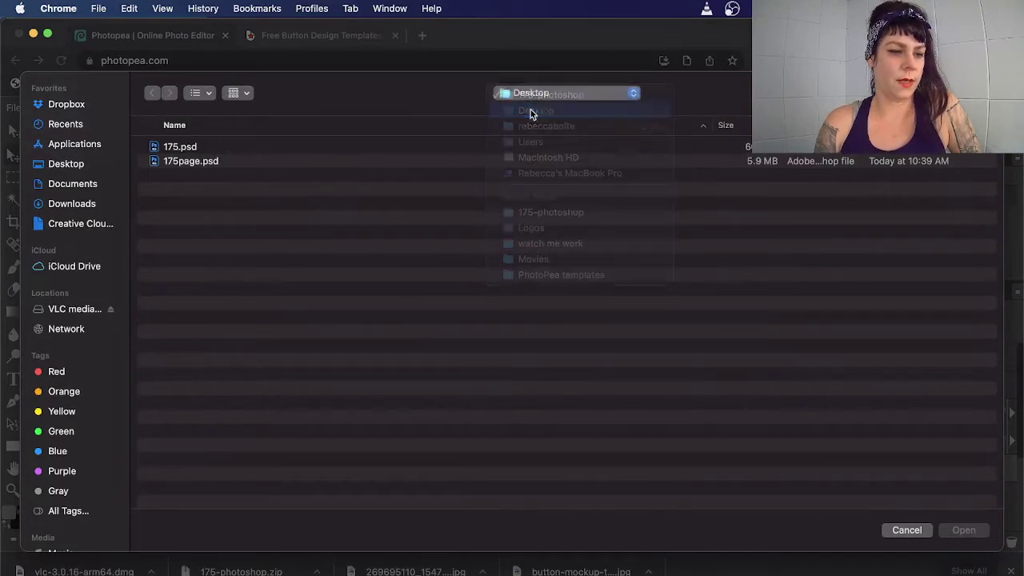
click(296, 178)
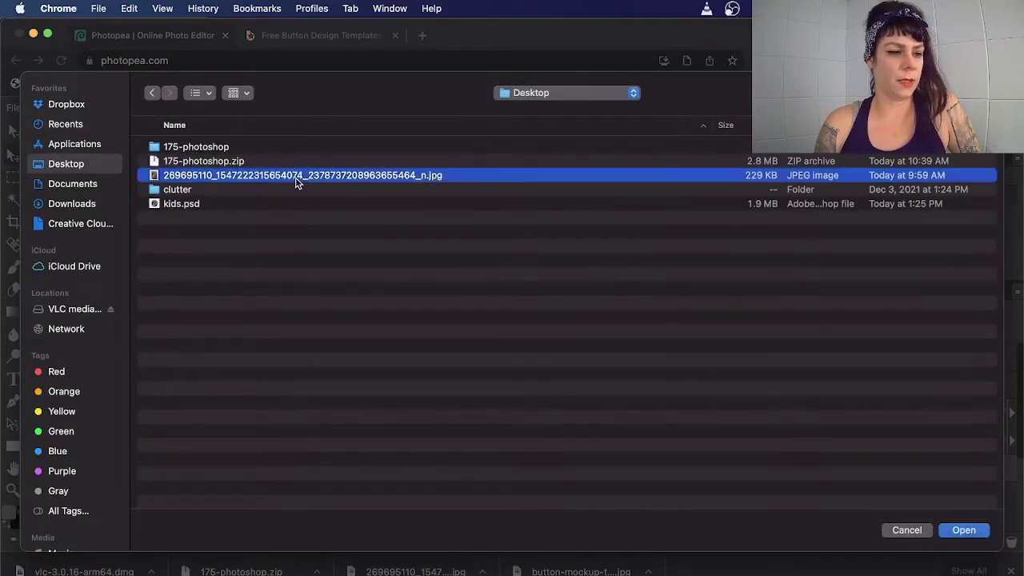
click(963, 530)
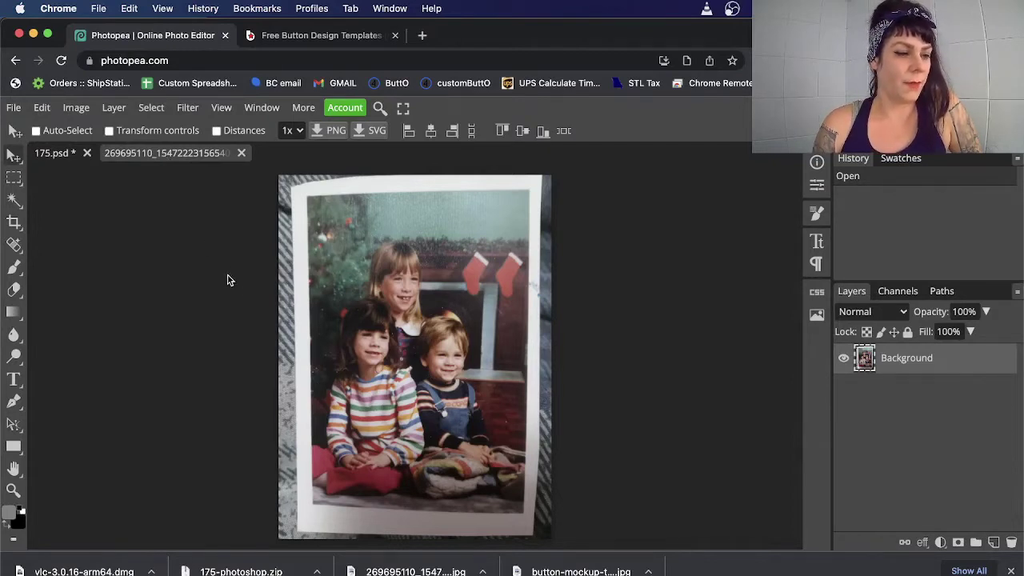
- Select the entire photo with a rectangular selection and copy it
click(14, 177)
drag(271, 164, 557, 546)
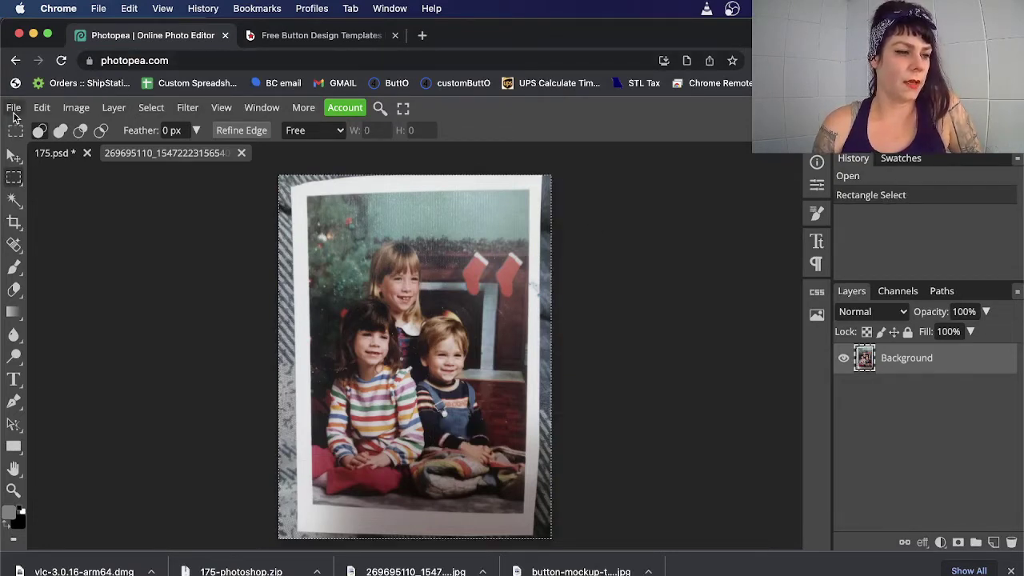
click(13, 111)
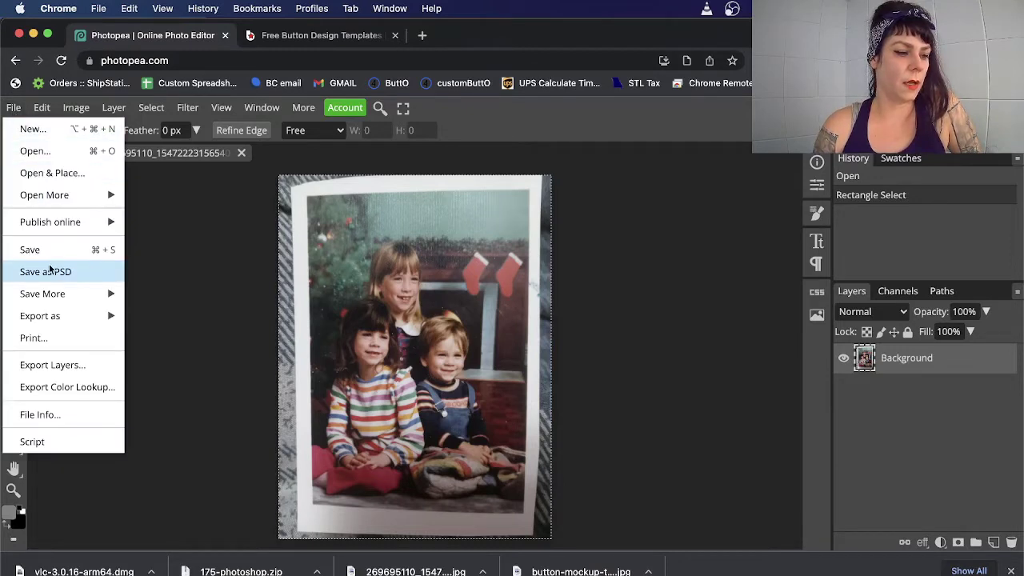
mouse_move(41, 108)
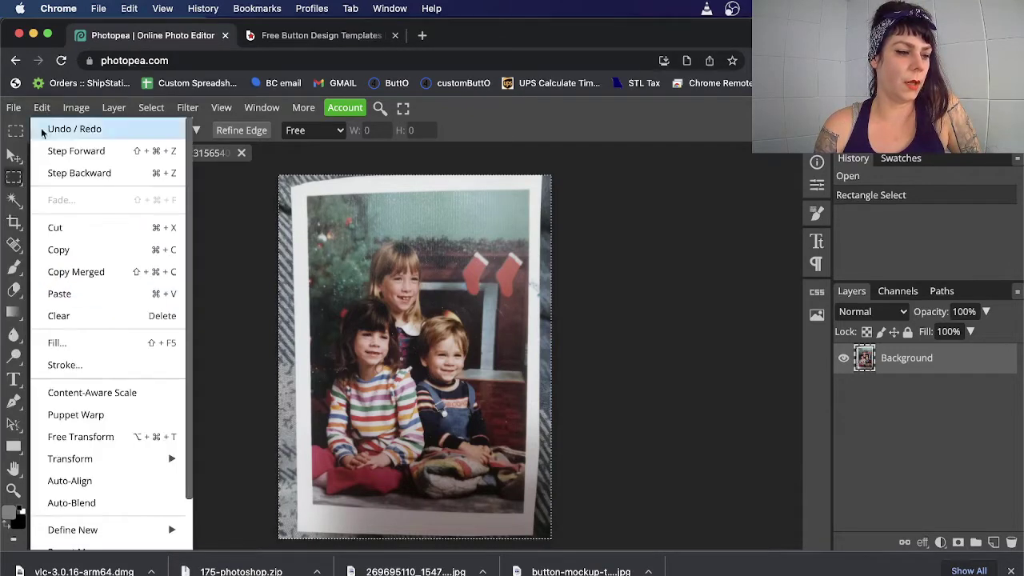
click(70, 250)
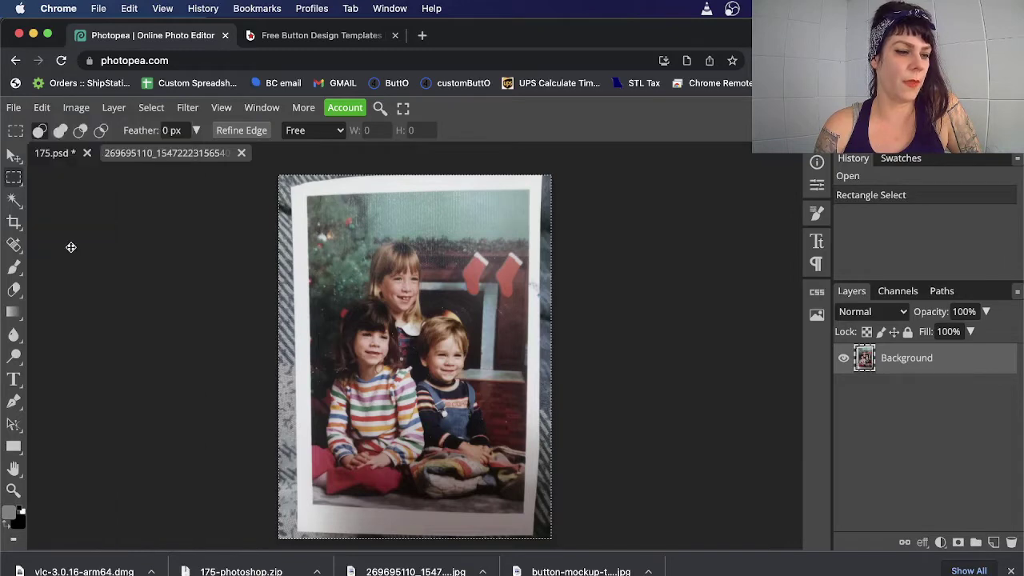
- Paste the copied photo into 175.psd above the buttonmakers text layer and move it slightly down and right over the button circle
click(57, 152)
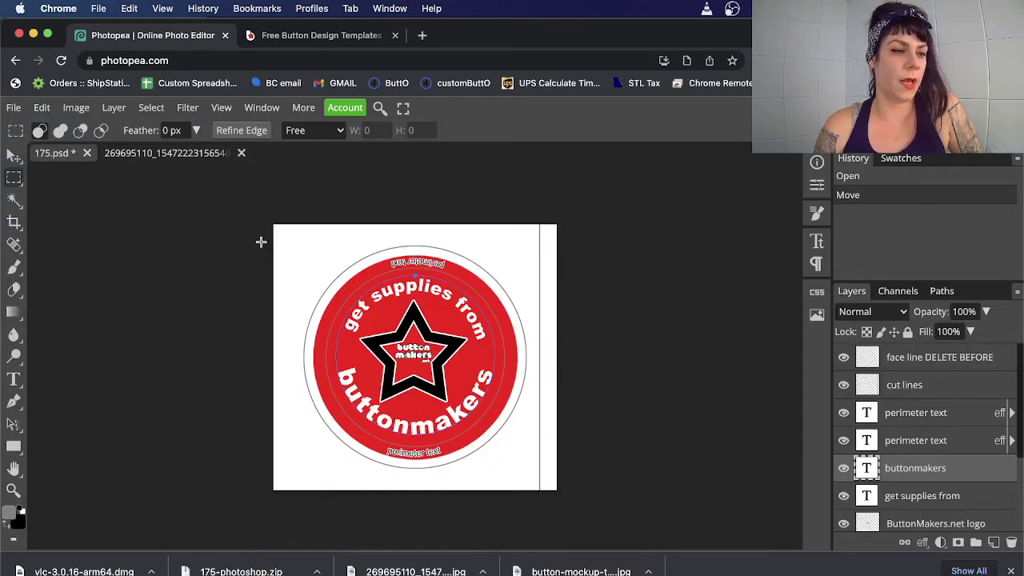
click(42, 107)
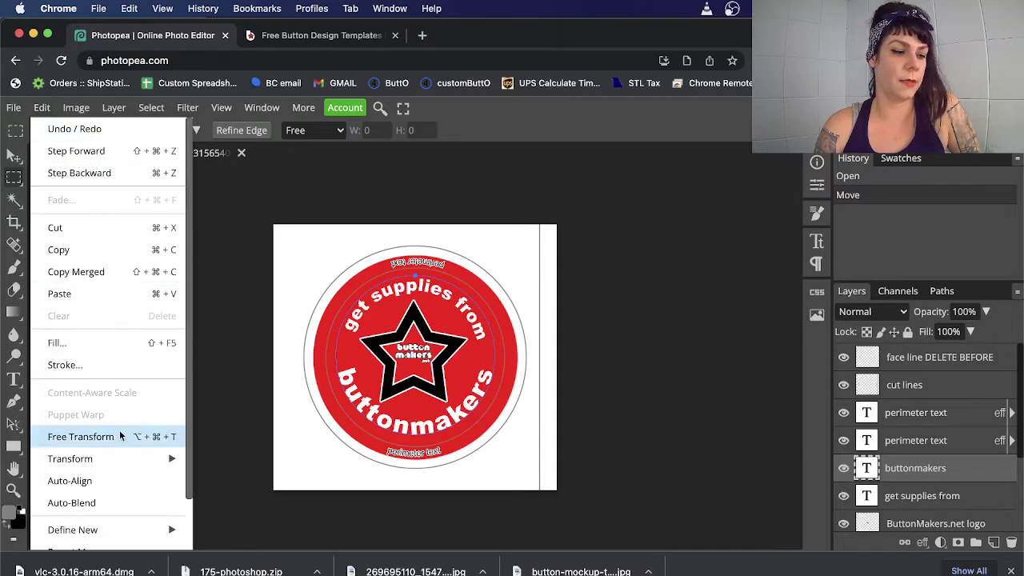
click(108, 295)
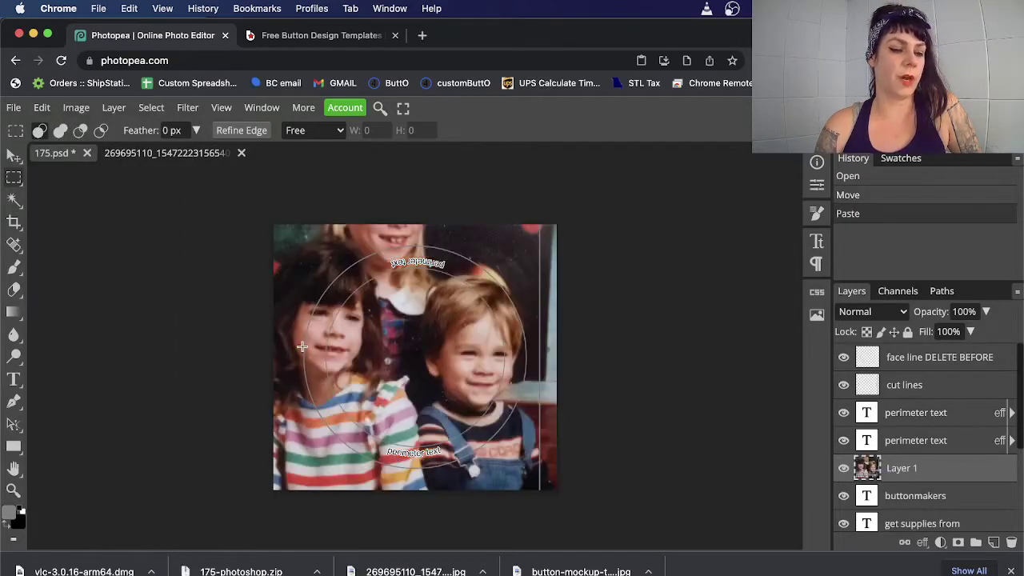
click(15, 156)
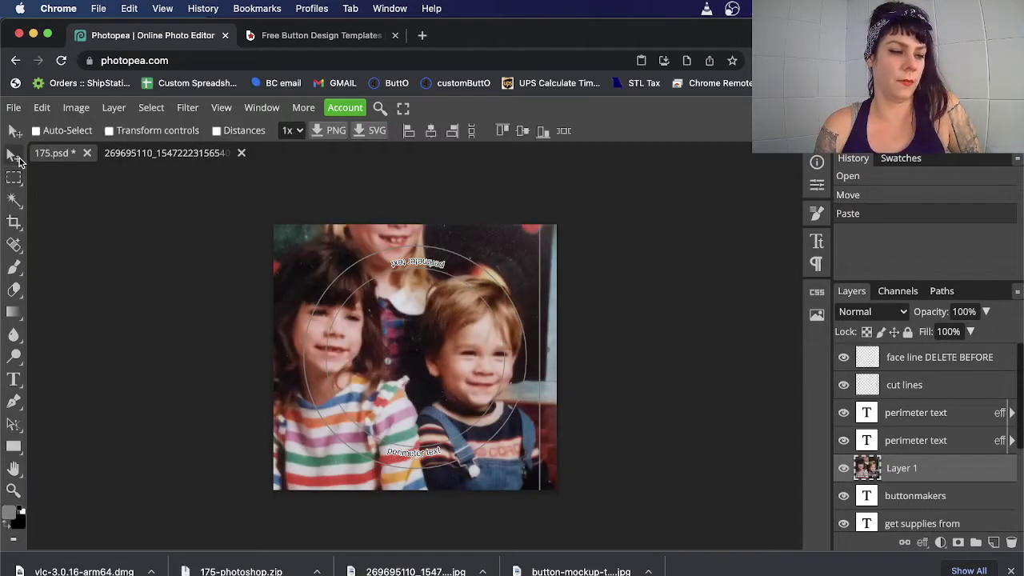
drag(327, 255, 349, 320)
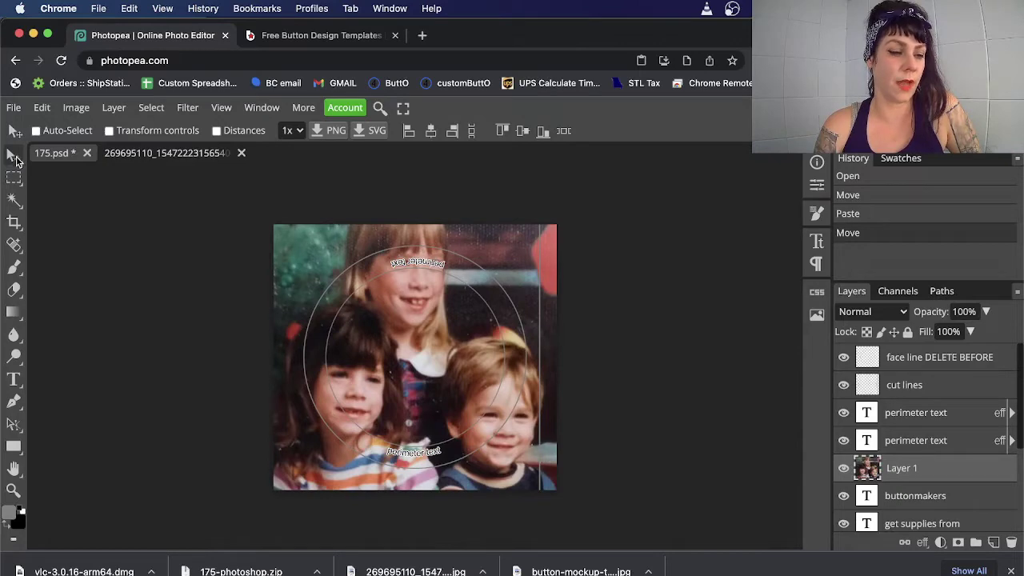
drag(406, 350, 399, 309)
- Turn on Auto-Select, pick the upper perimeter text and the photo on the canvas, and turn Auto-Select off again
click(36, 131)
click(426, 259)
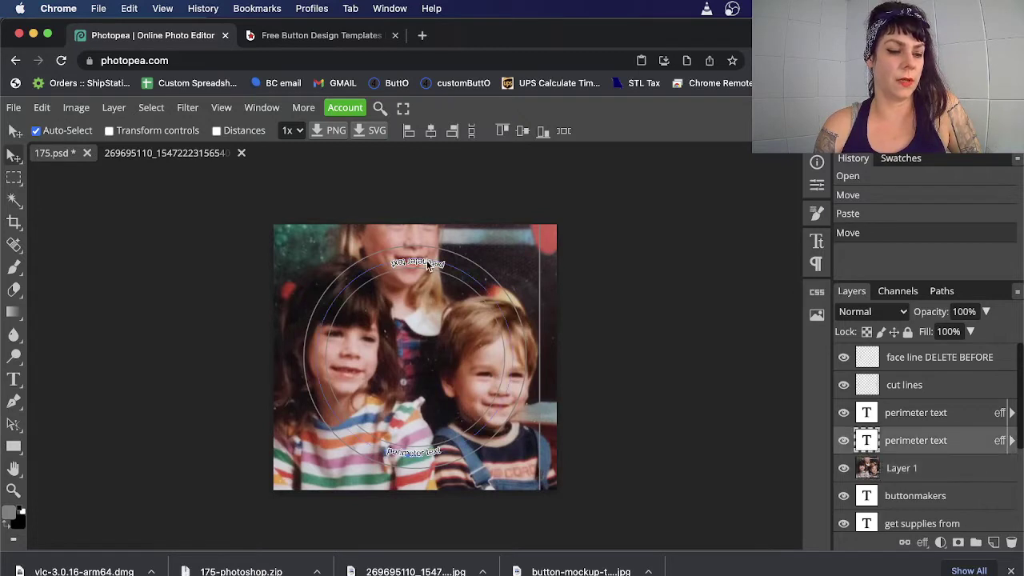
click(421, 311)
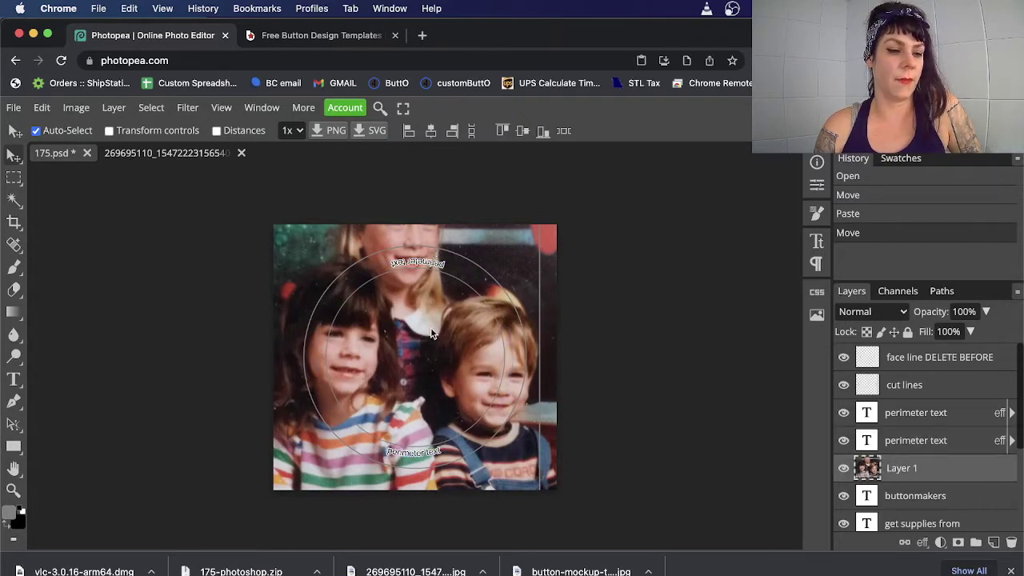
click(37, 131)
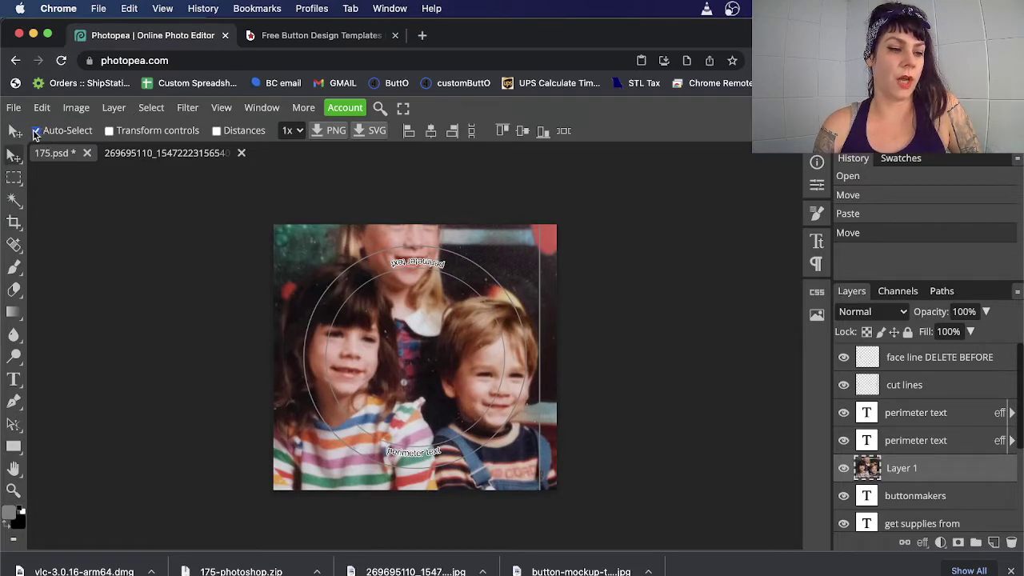
- Select the photo layer, Layer 1, and reorder it beneath Shape 1, directly above the red background layer
click(926, 500)
click(921, 463)
click(919, 443)
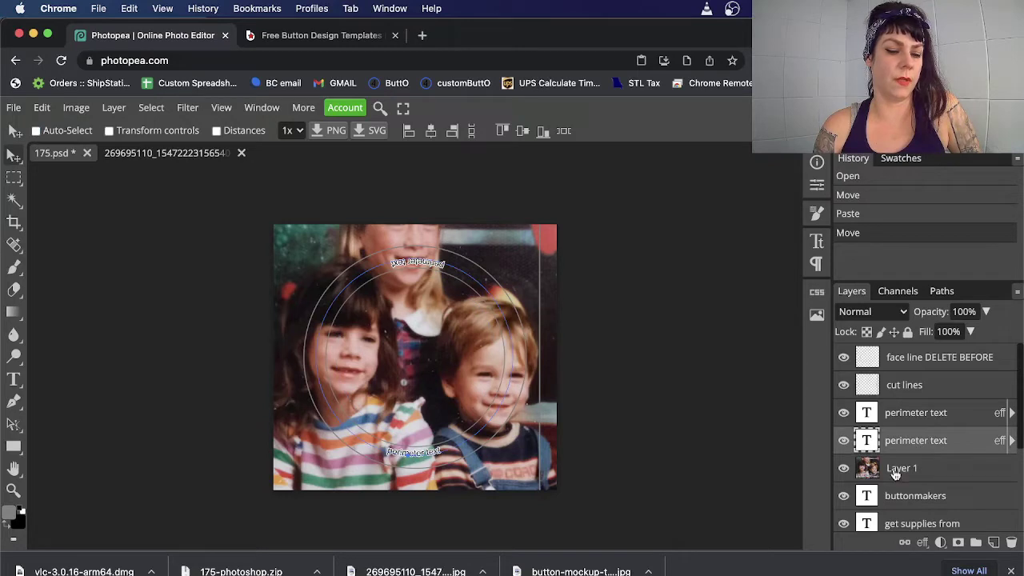
click(902, 472)
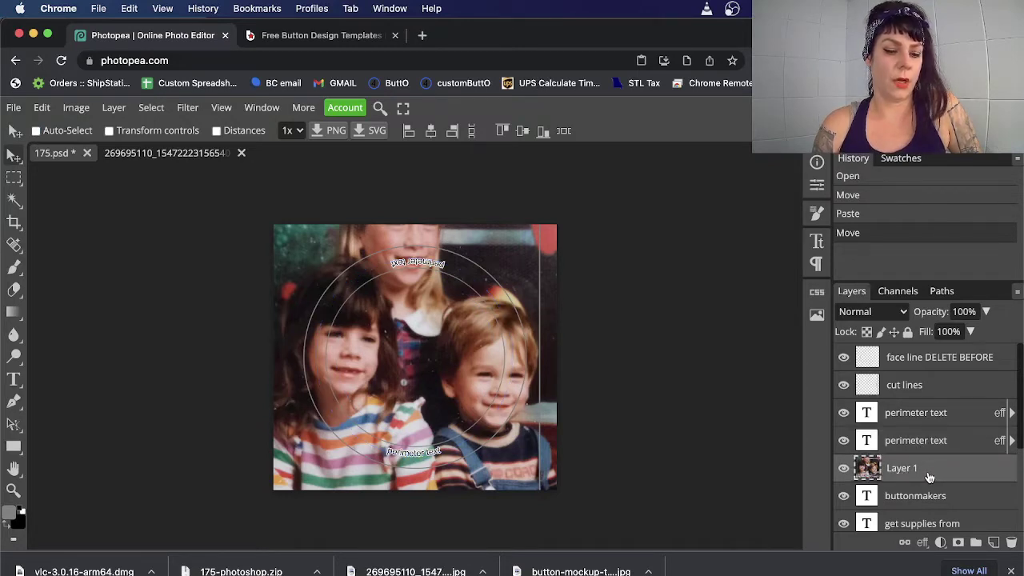
scroll(928, 475, down, 3)
drag(932, 370, 933, 486)
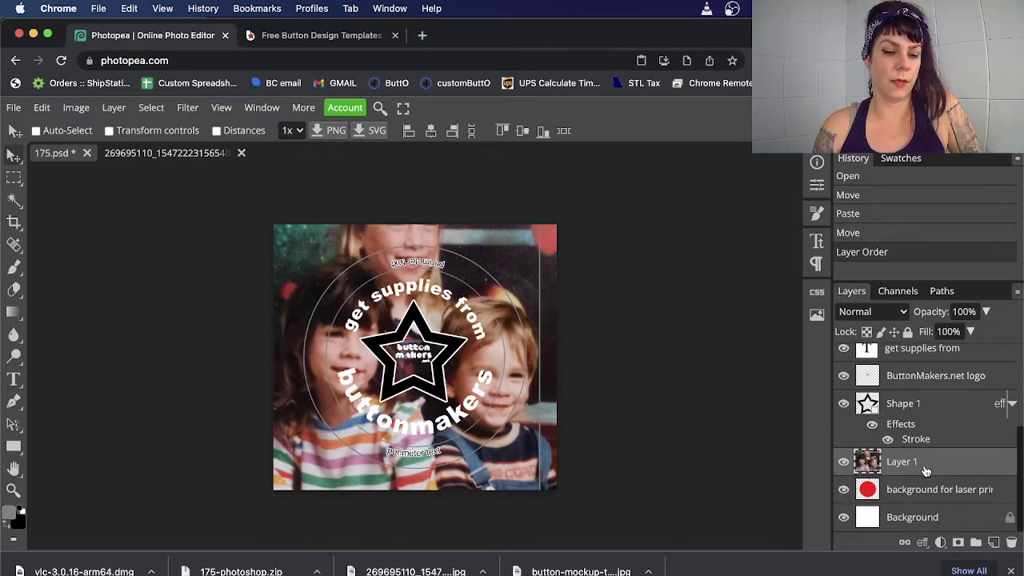
- Delete the red laser-print background layer, the Shape 1 star layer and the ButtonMakers.net logo layer
drag(908, 492, 1010, 542)
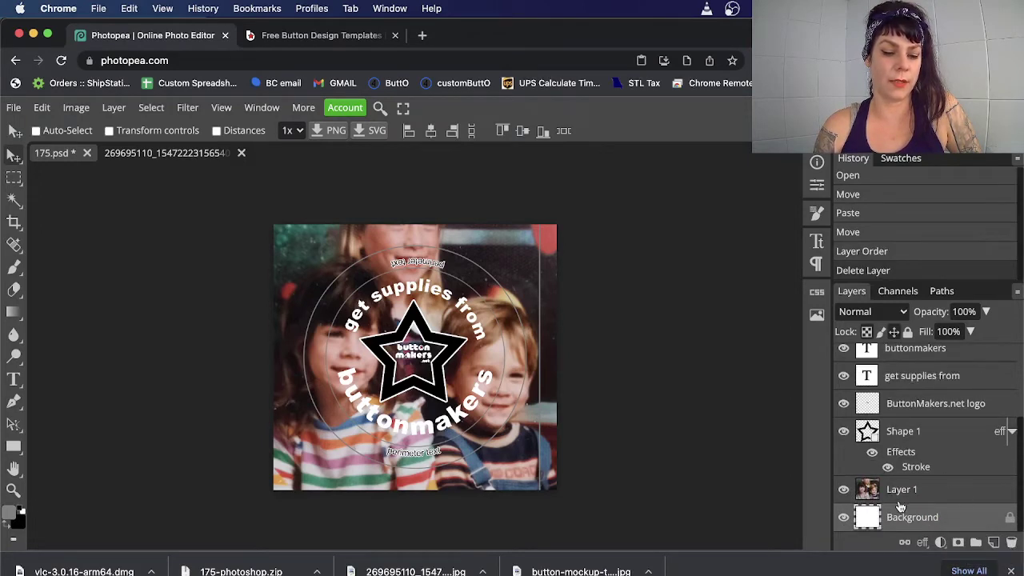
click(907, 432)
drag(908, 431, 1011, 545)
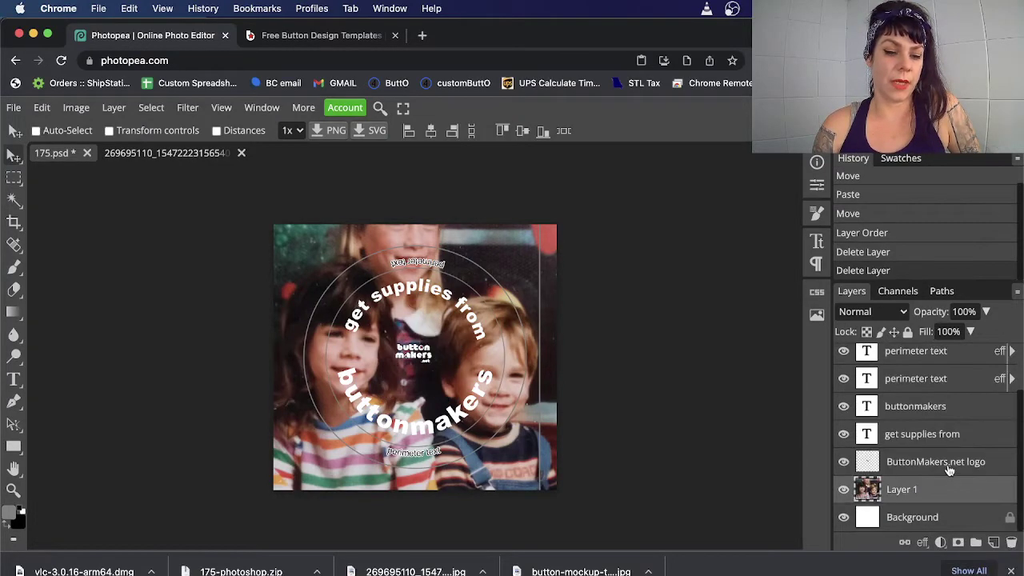
click(936, 468)
drag(908, 460, 1012, 550)
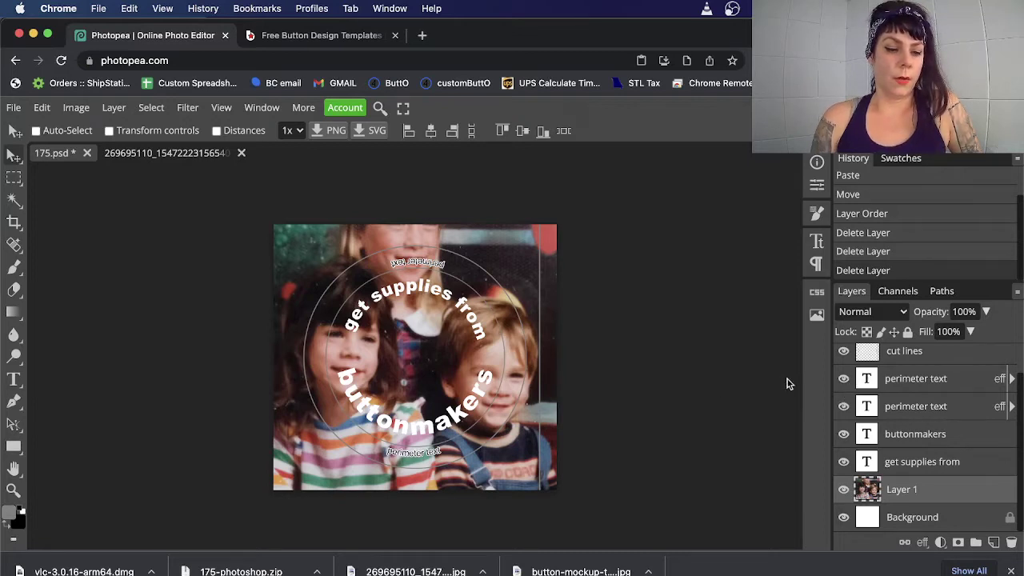
- Delete the "get supplies from" and "buttonmakers" text layers
click(909, 463)
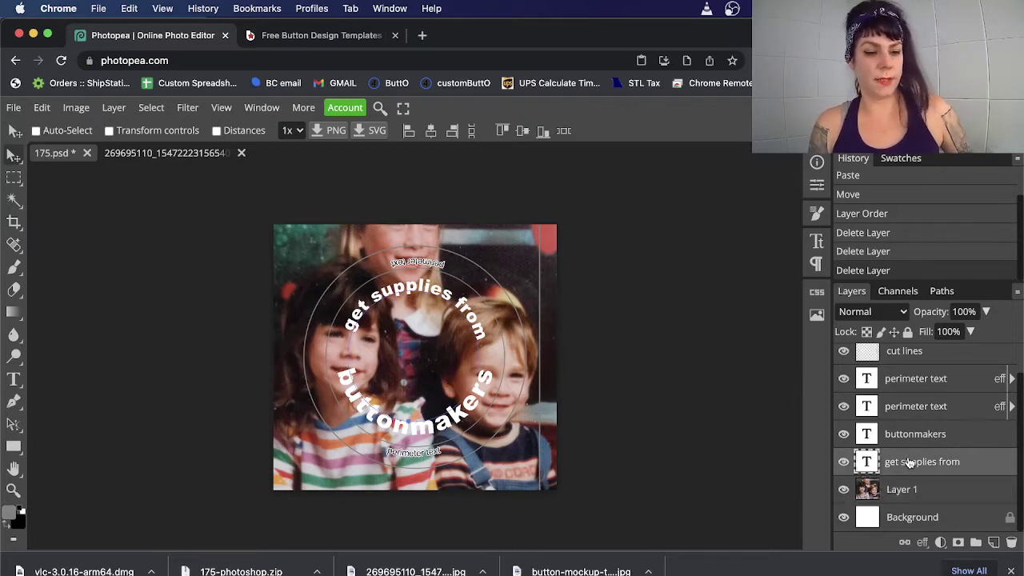
shift+click(924, 442)
drag(971, 464, 1011, 542)
- Replace the lower curved perimeter text with "ButtonMakers.net"
click(896, 442)
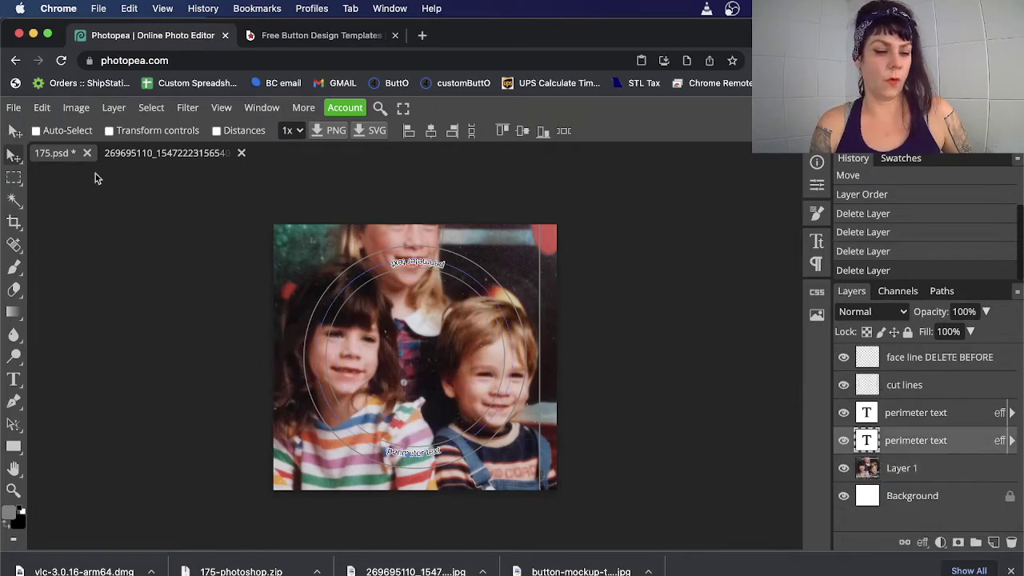
click(13, 379)
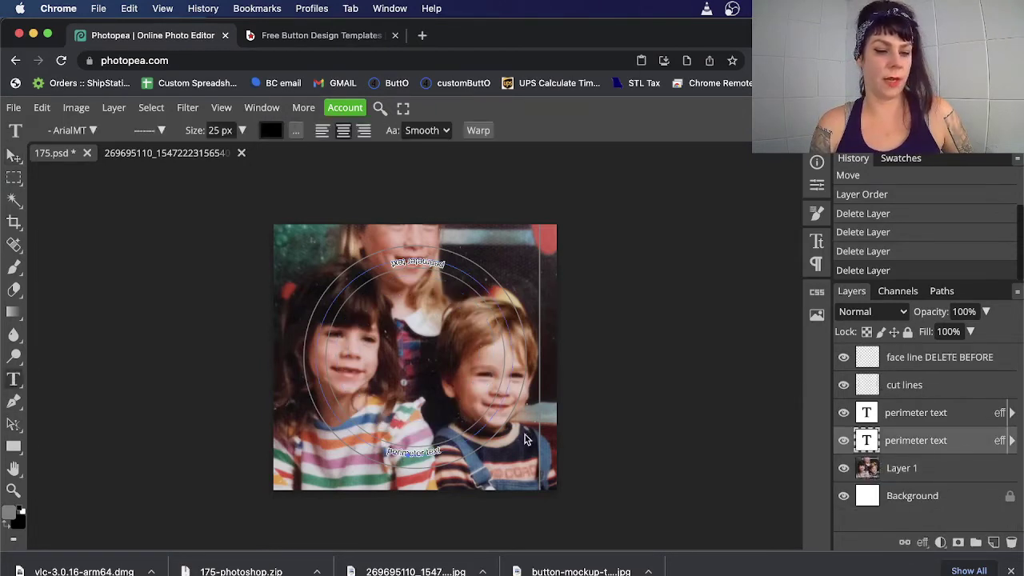
click(432, 453)
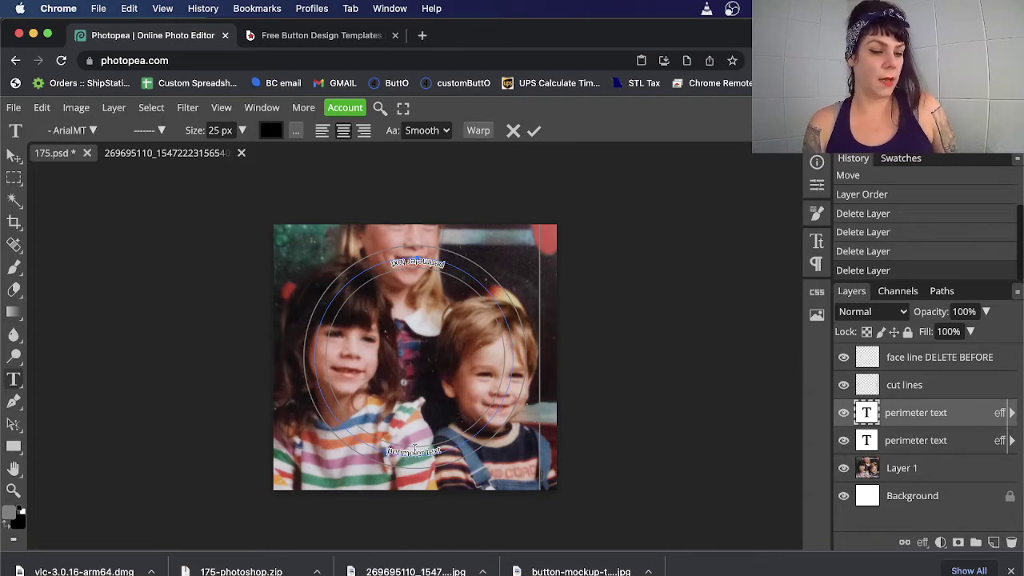
key(super+a)
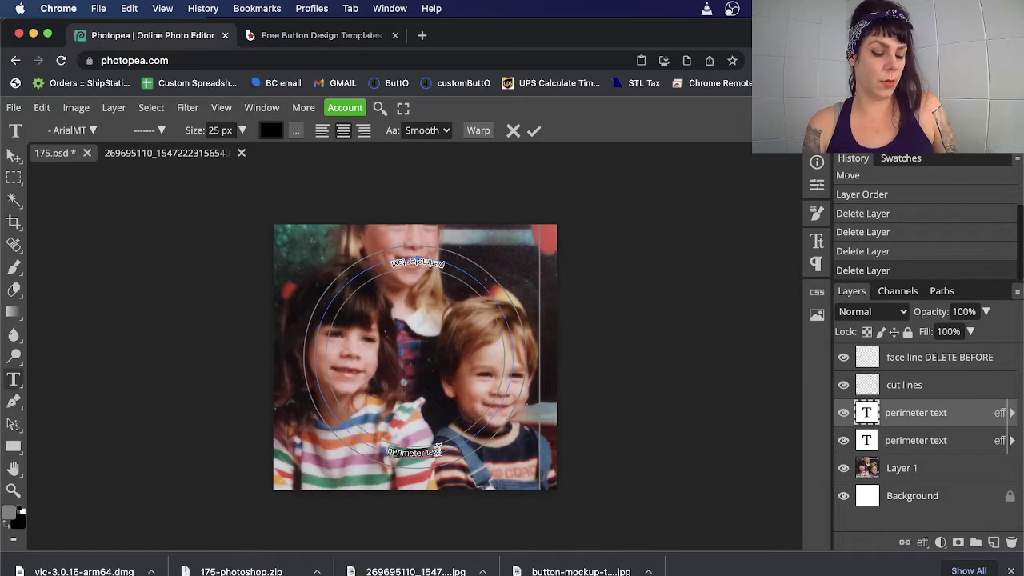
text(Button)
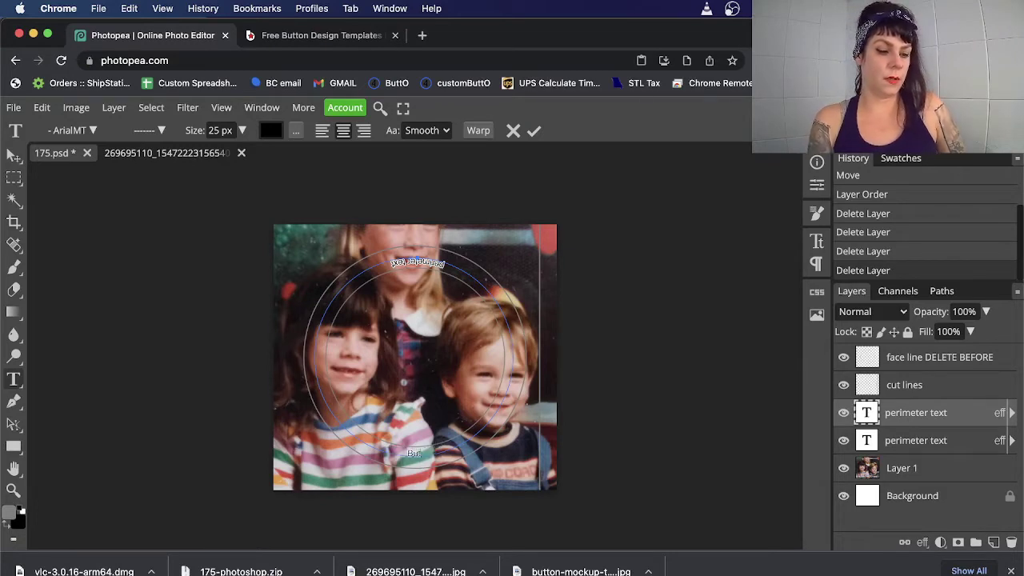
text( Makers)
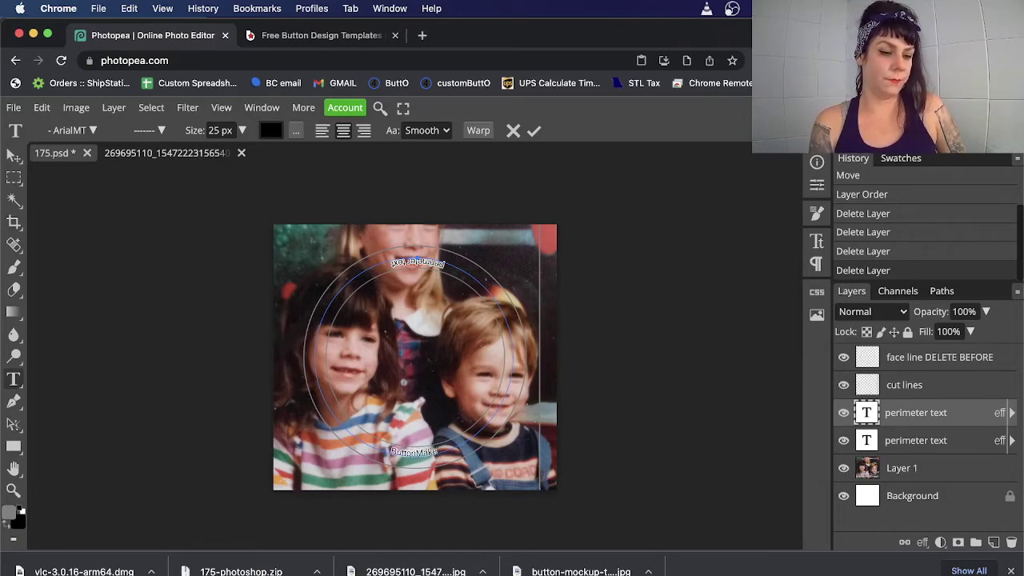
text(.)
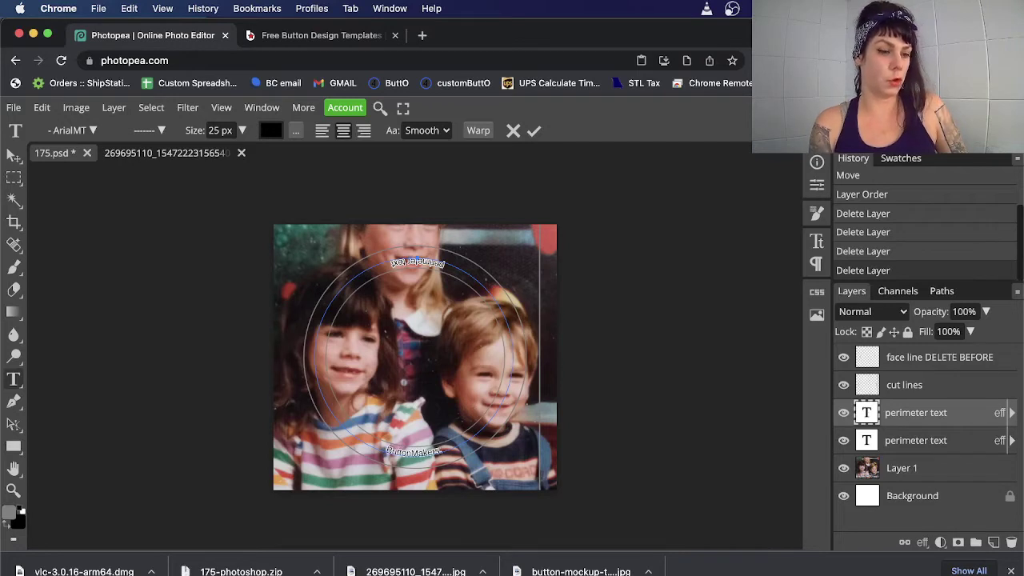
text(net)
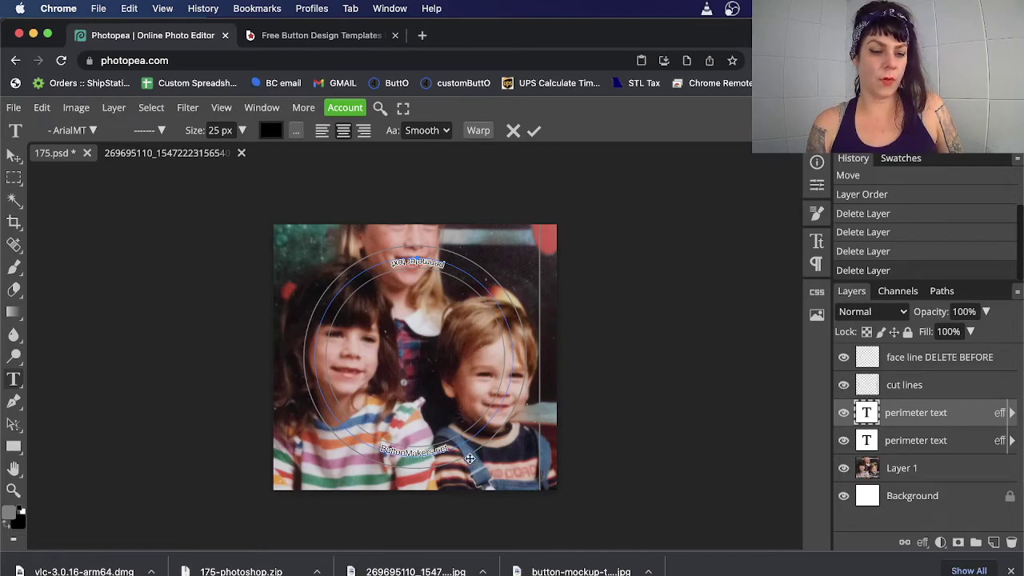
click(13, 489)
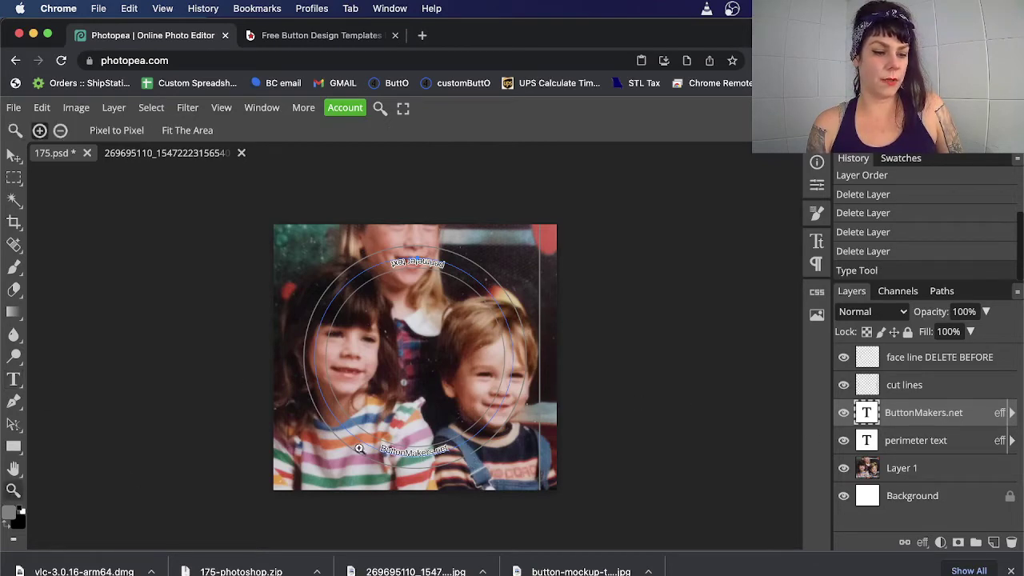
- Compare the ButtonMakers.net text with and without its Stroke effect, leaving the effect enabled
double_click(420, 445)
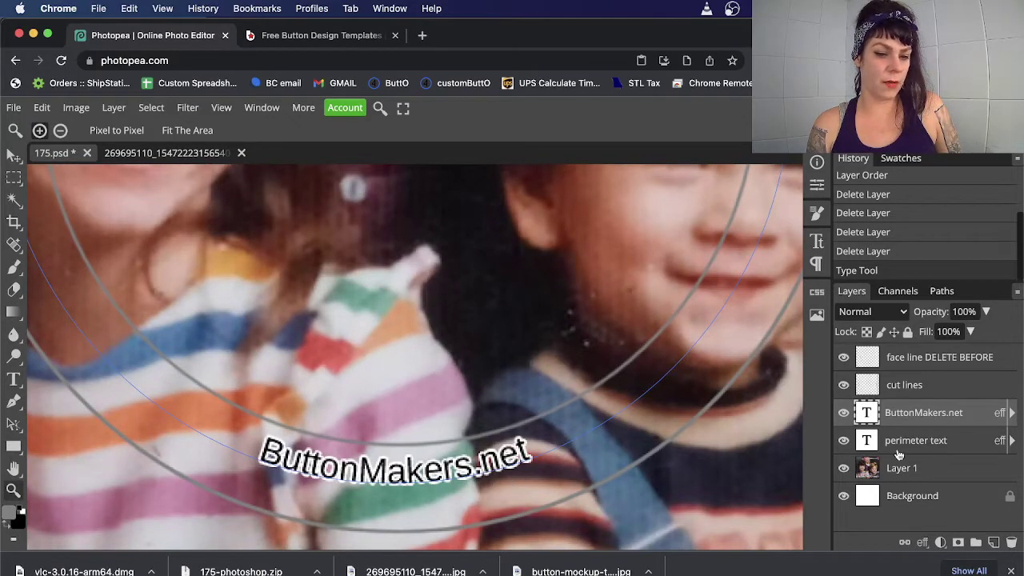
click(1012, 413)
click(889, 449)
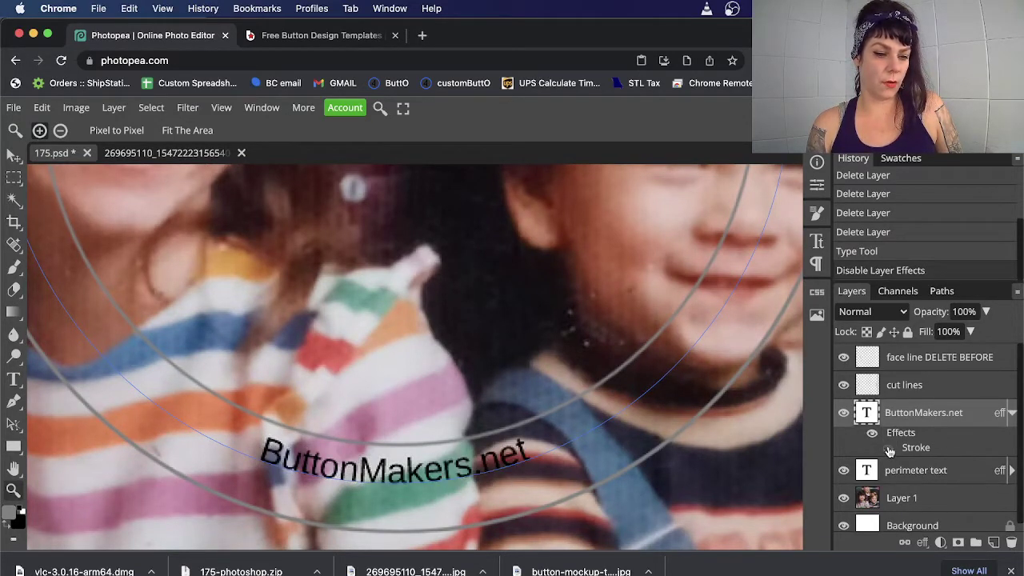
click(888, 448)
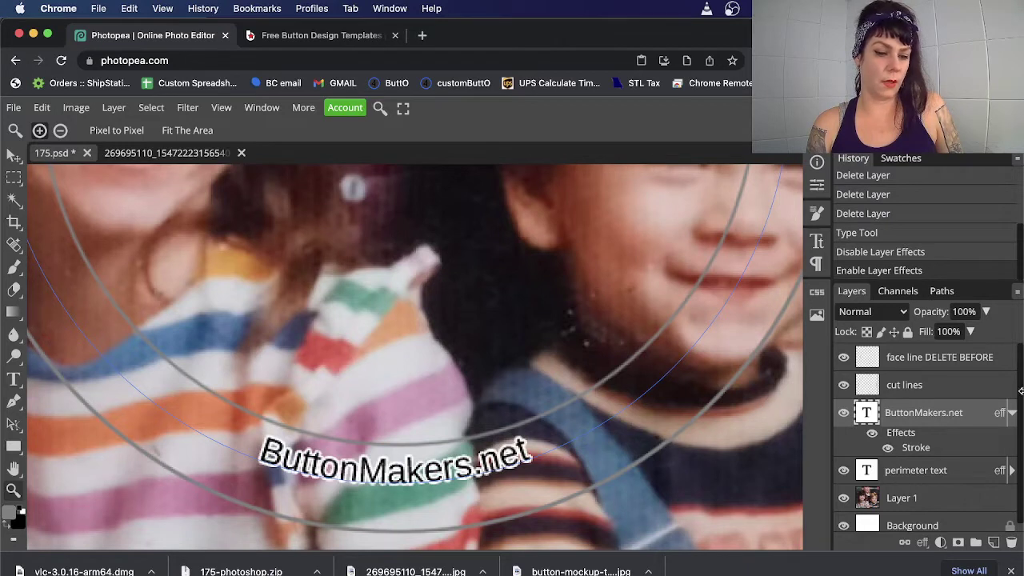
click(1012, 413)
click(1012, 413)
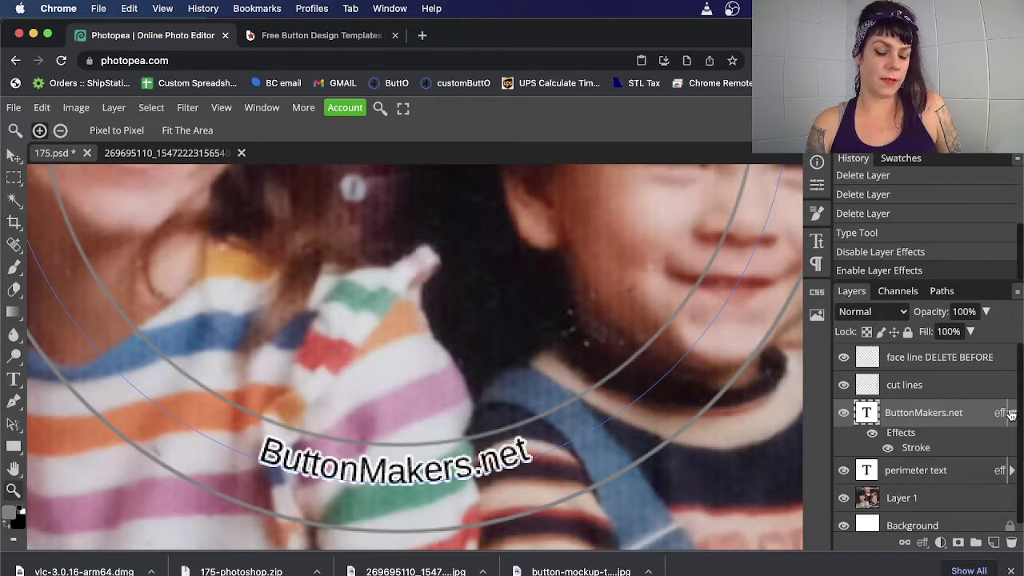
click(874, 445)
click(875, 445)
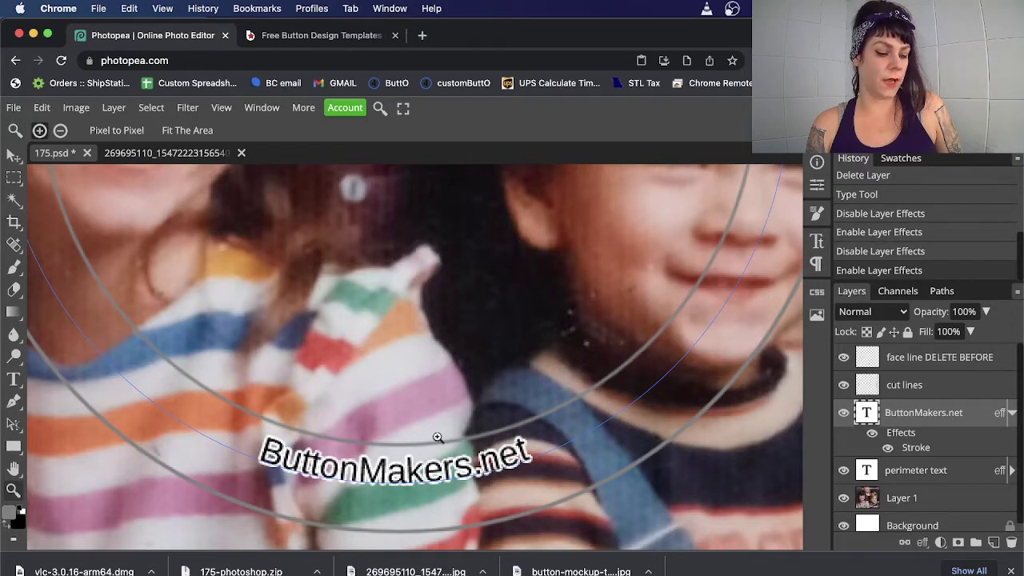
- Hide the remaining perimeter text layer along the upper edge of the button circle
alt+click(370, 395)
alt+click(371, 395)
alt+click(370, 395)
alt+click(370, 395)
alt+click(371, 394)
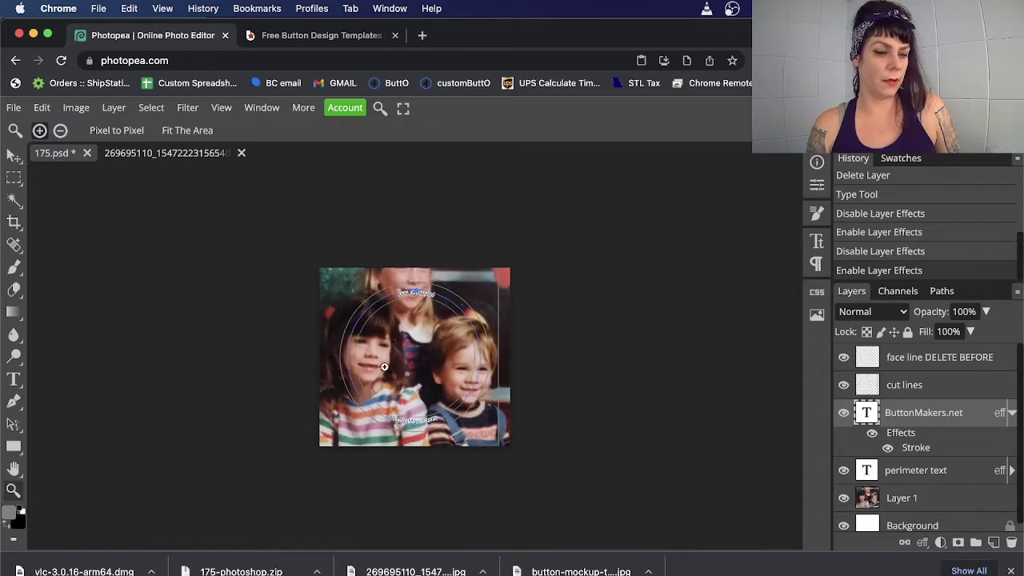
click(384, 367)
scroll(452, 356, down, 1)
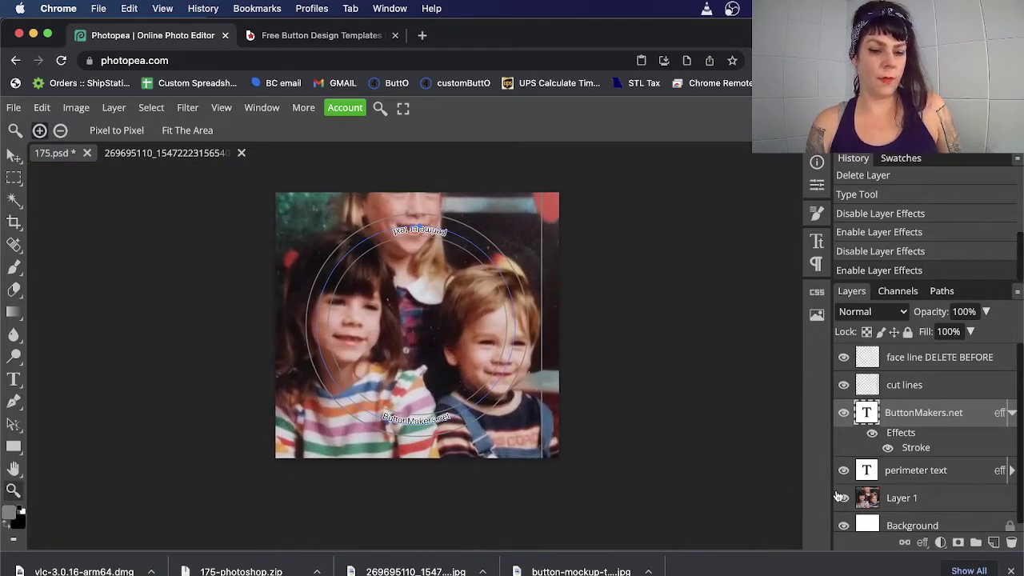
click(836, 472)
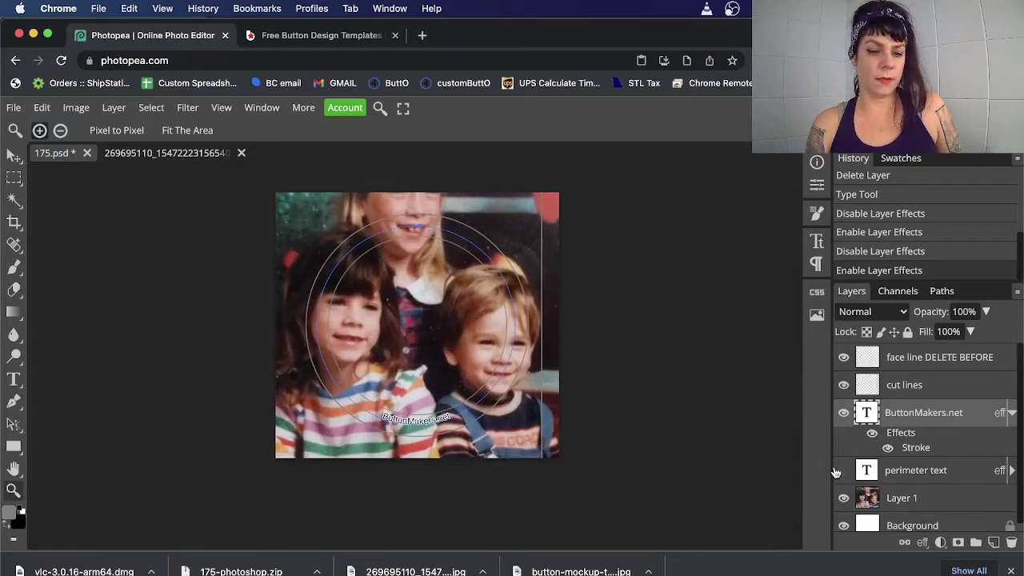
- Select the photo layer, Layer 1, and move it down and right until the photo's upper-left corner lies inside the canvas
click(910, 502)
click(709, 444)
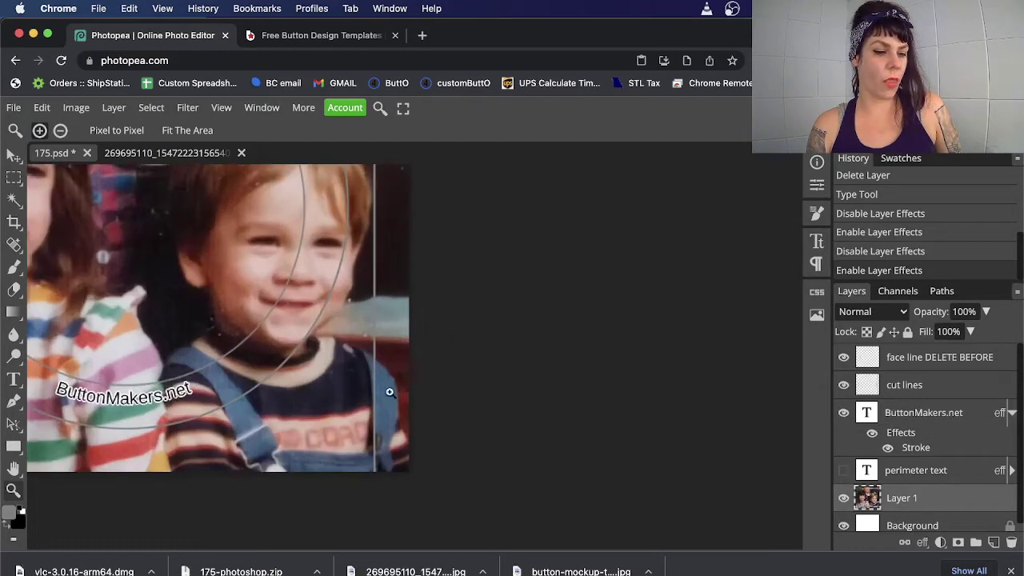
alt+click(239, 329)
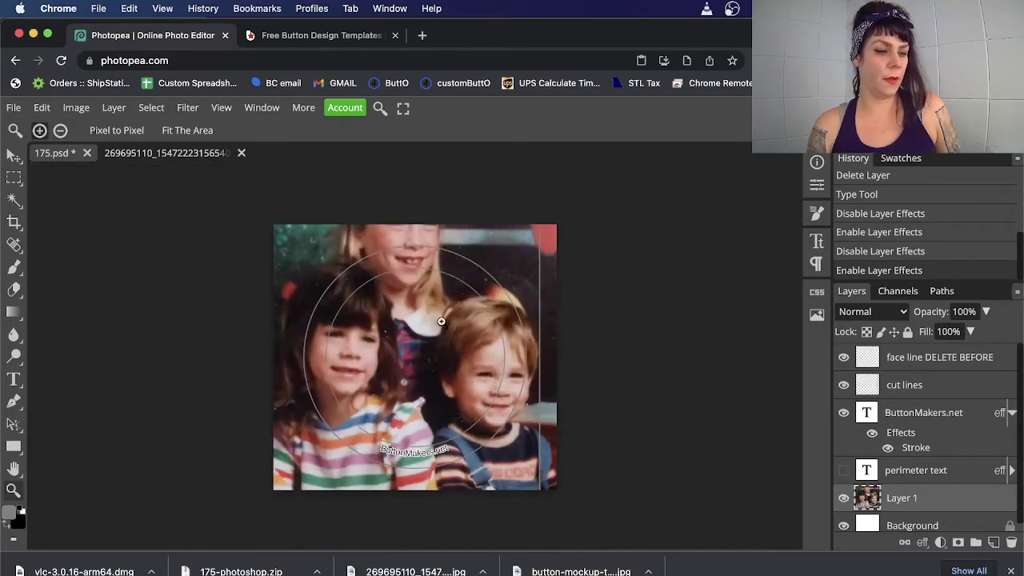
click(11, 157)
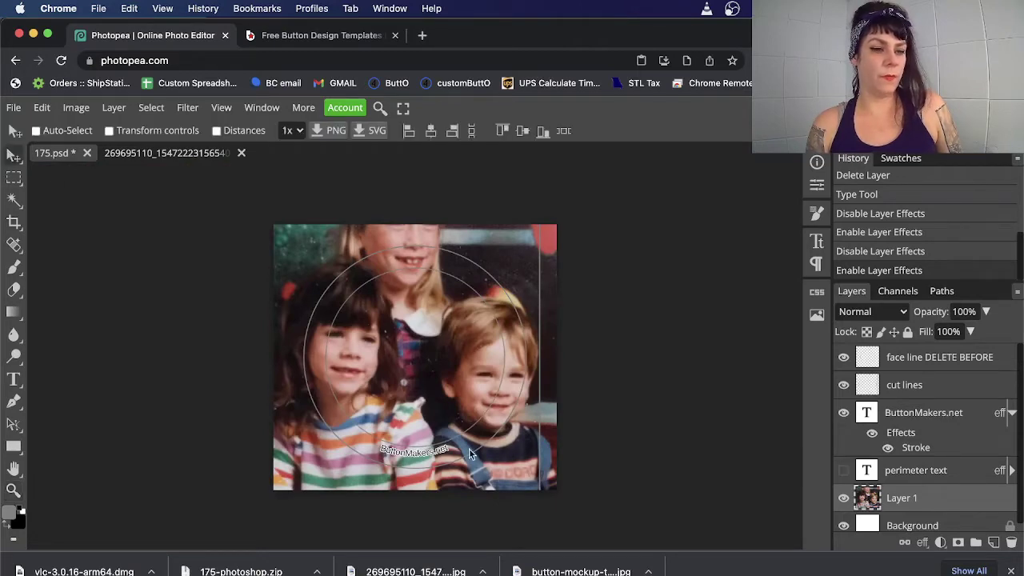
mouse_move(424, 353)
mouse_down()
mouse_move(475, 401)
mouse_move(440, 364)
mouse_up()
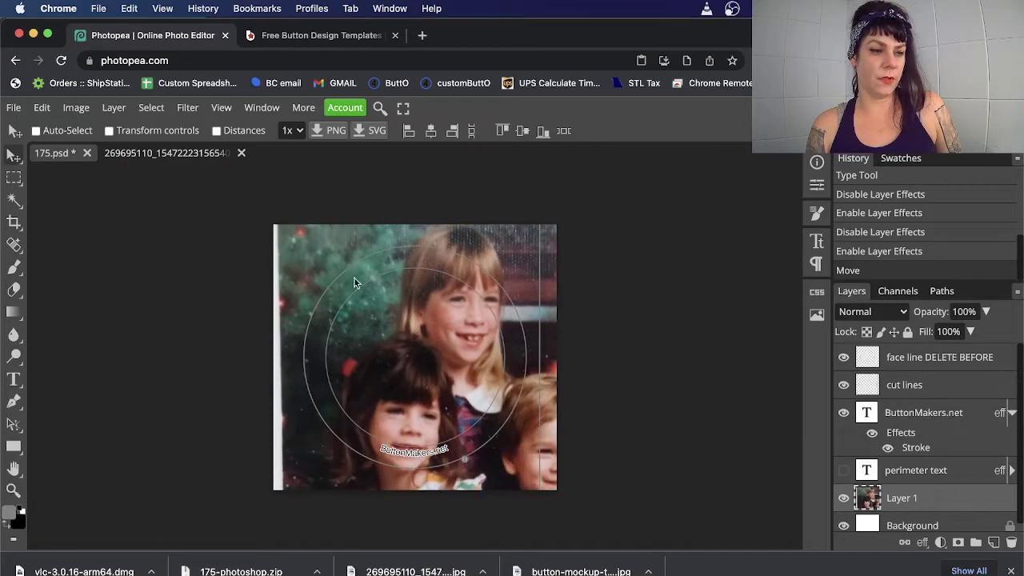
drag(431, 318, 481, 392)
drag(443, 280, 445, 348)
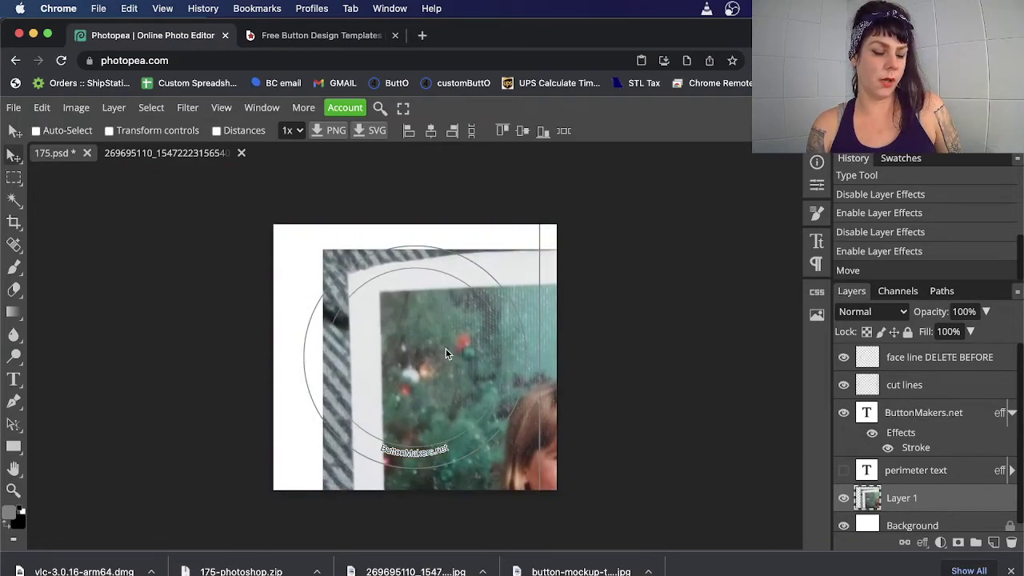
- Scale the photo layer down proportionally to about 38.5% and position the three children inside the button circle
click(41, 107)
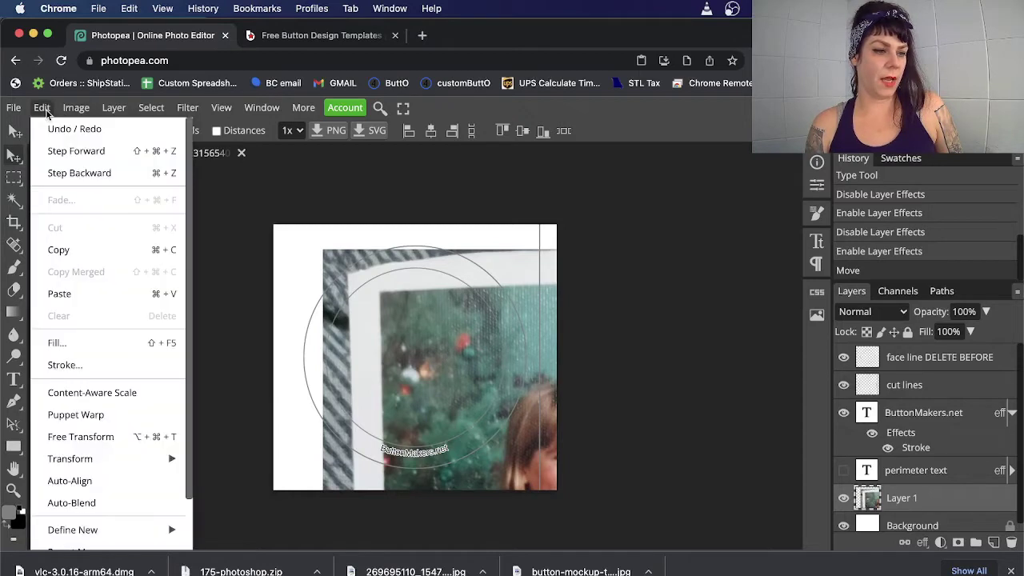
mouse_move(127, 462)
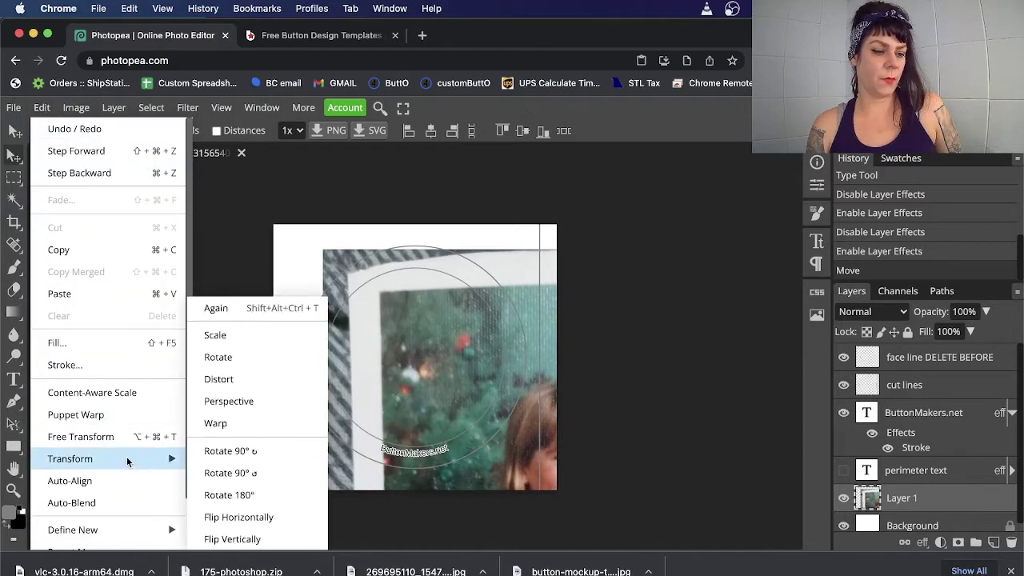
click(232, 336)
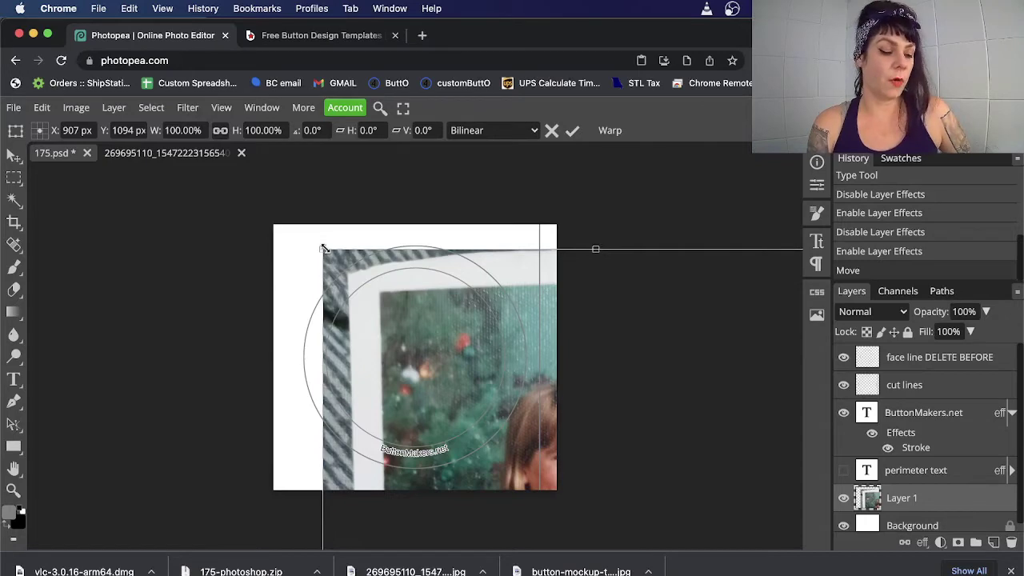
drag(324, 248, 446, 415)
drag(581, 432, 372, 233)
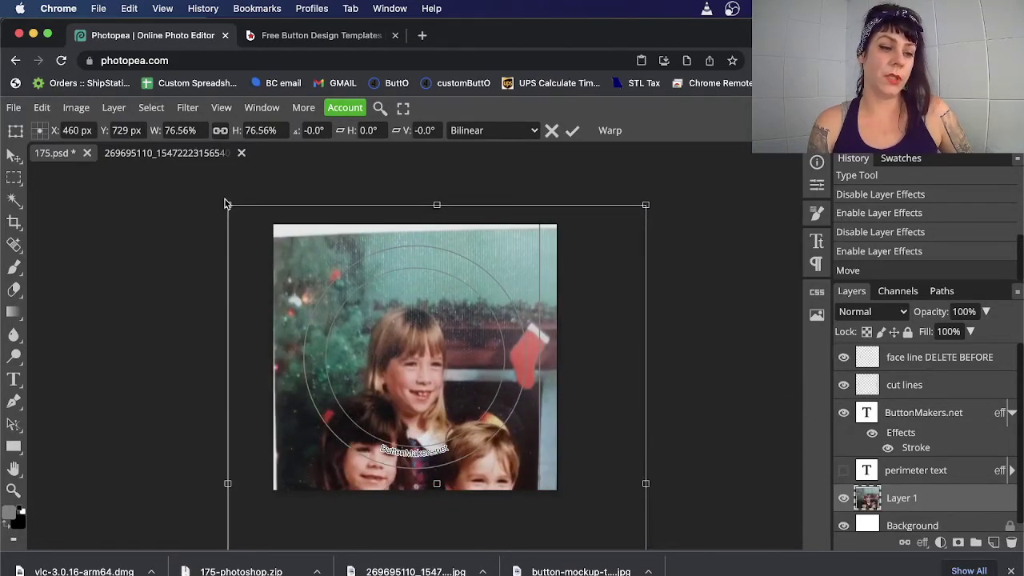
drag(226, 201, 376, 301)
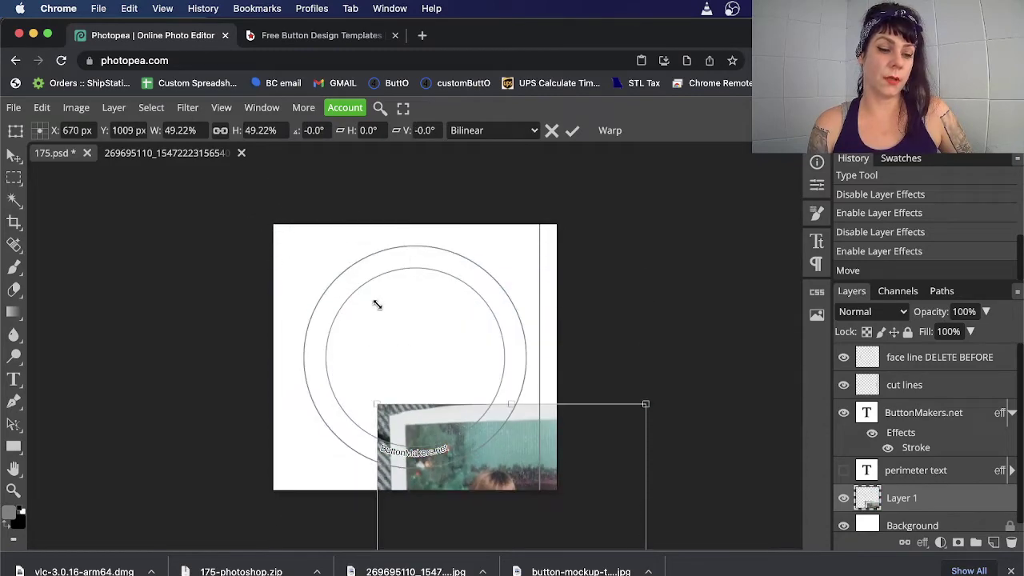
drag(478, 452, 378, 268)
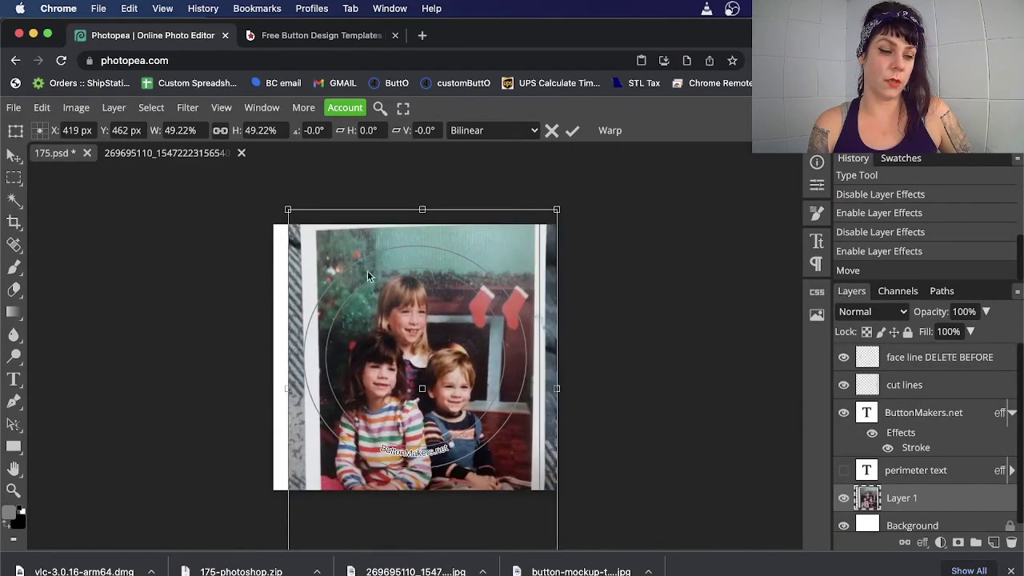
drag(288, 210, 344, 253)
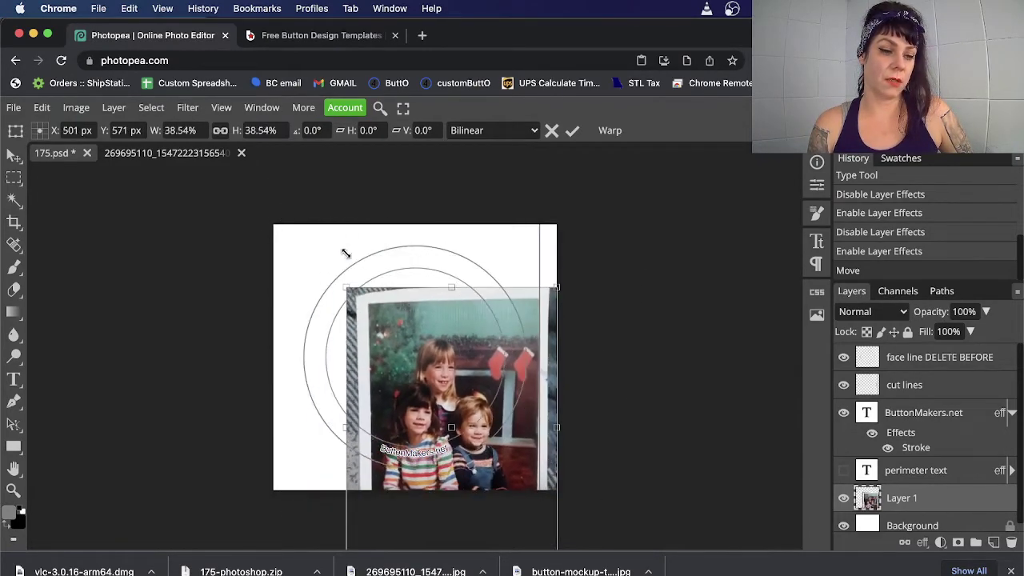
drag(395, 363, 350, 299)
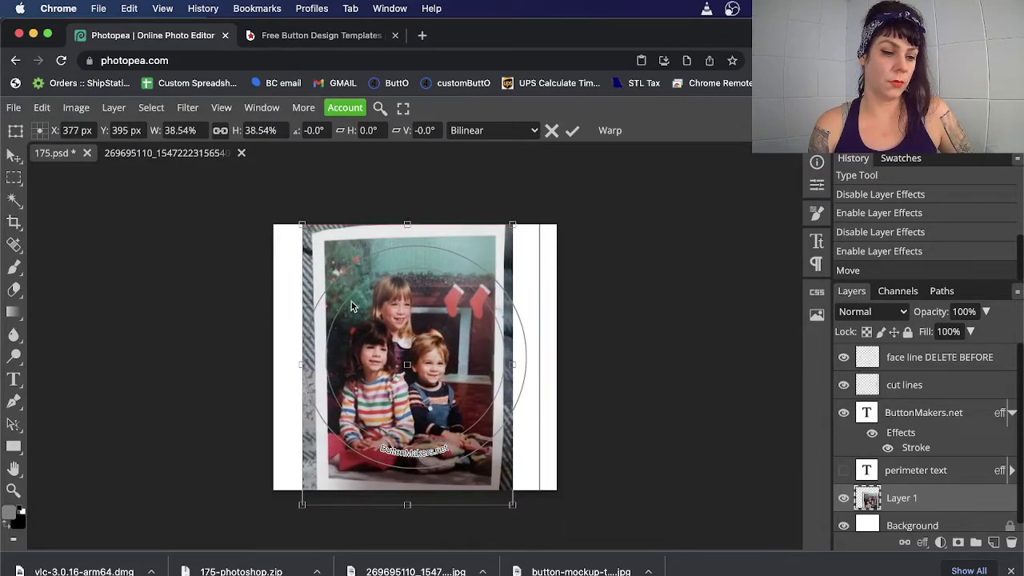
- Enlarge the photo to about 42.4%, nudge it slightly down and apply the transform
drag(512, 504, 525, 515)
drag(299, 226, 295, 216)
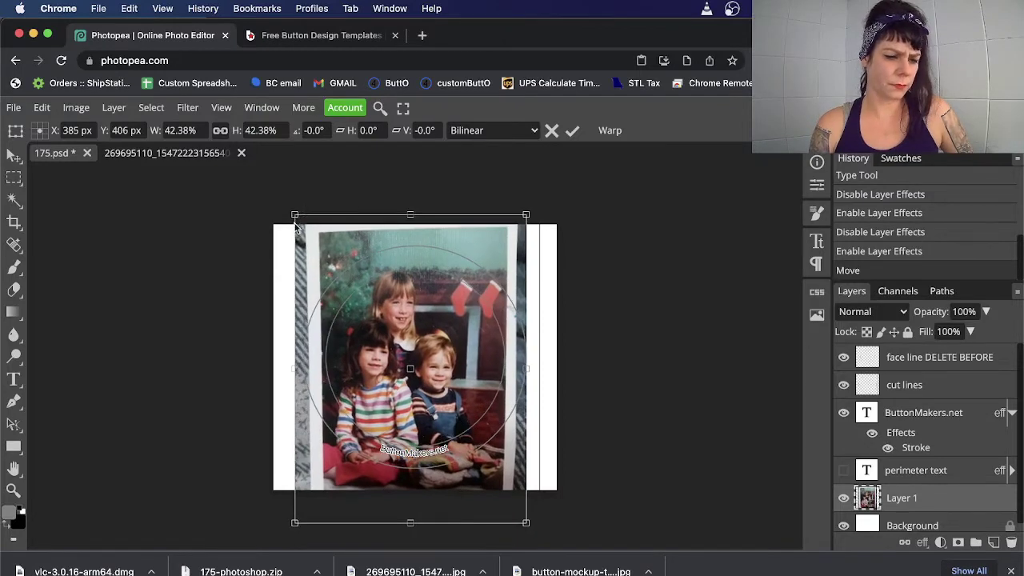
drag(388, 324, 388, 331)
key(Return)
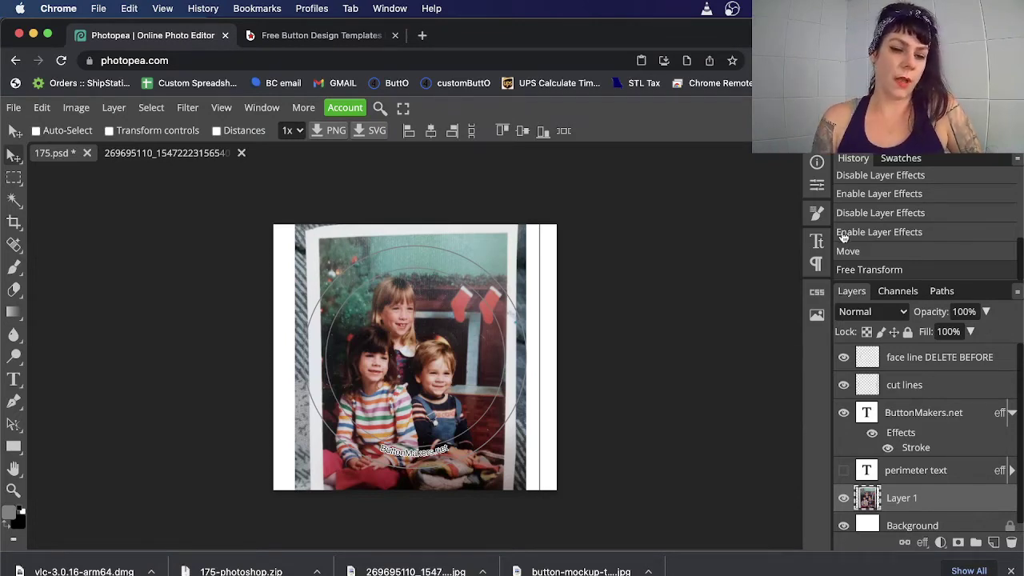
- Load the cut line path as a selection and use it as a raster mask on Layer 1
click(942, 293)
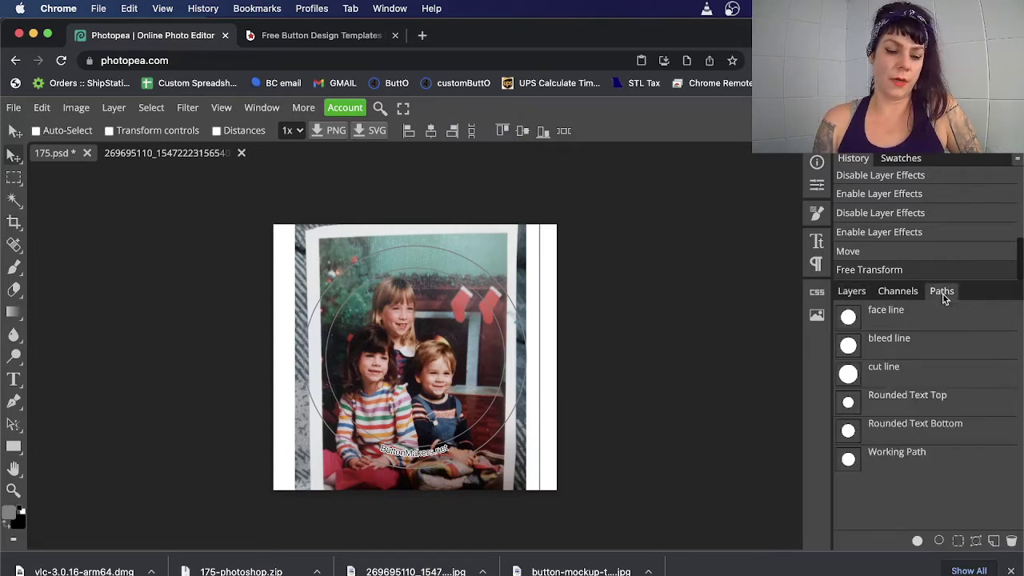
click(875, 369)
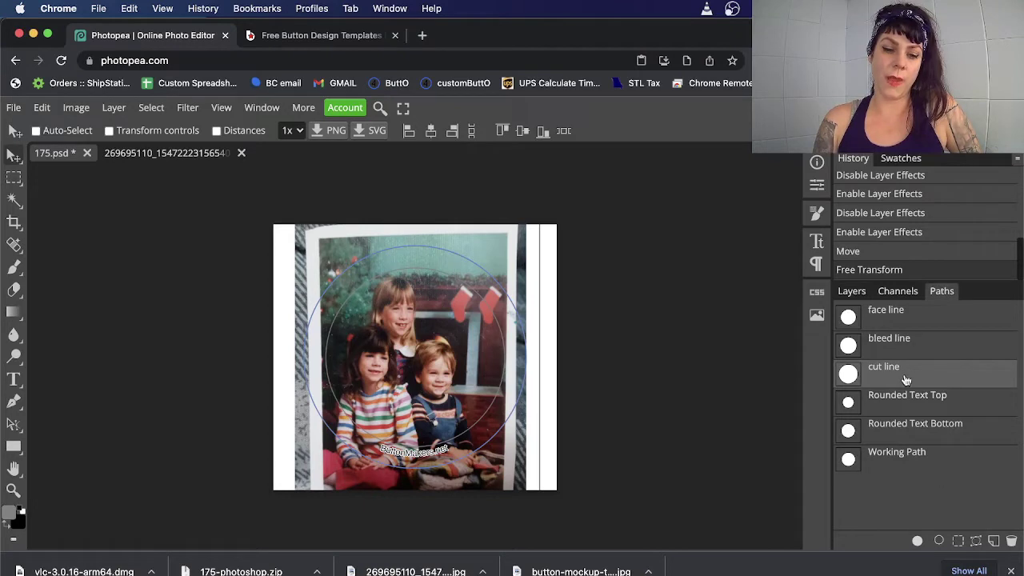
click(959, 542)
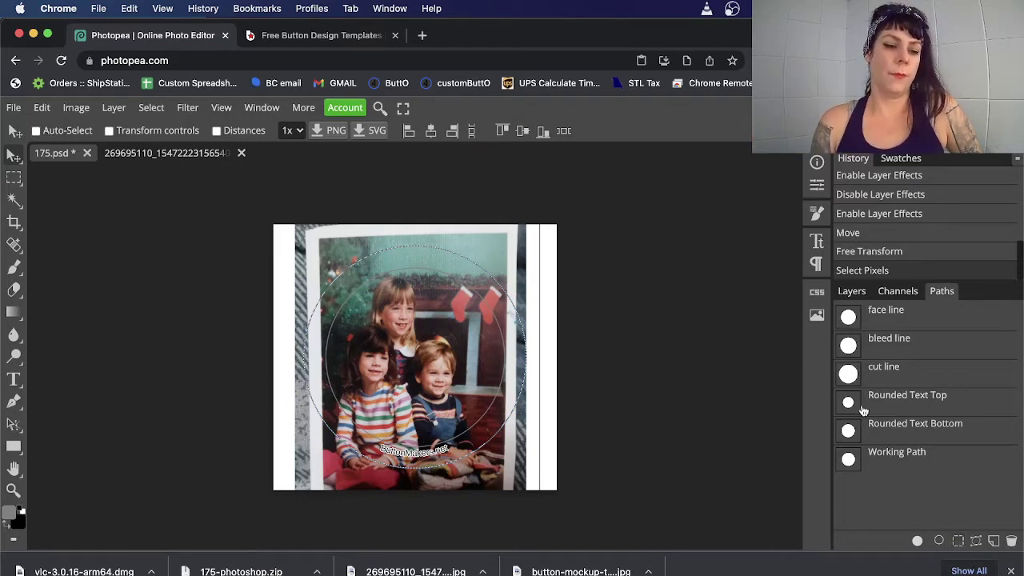
click(851, 291)
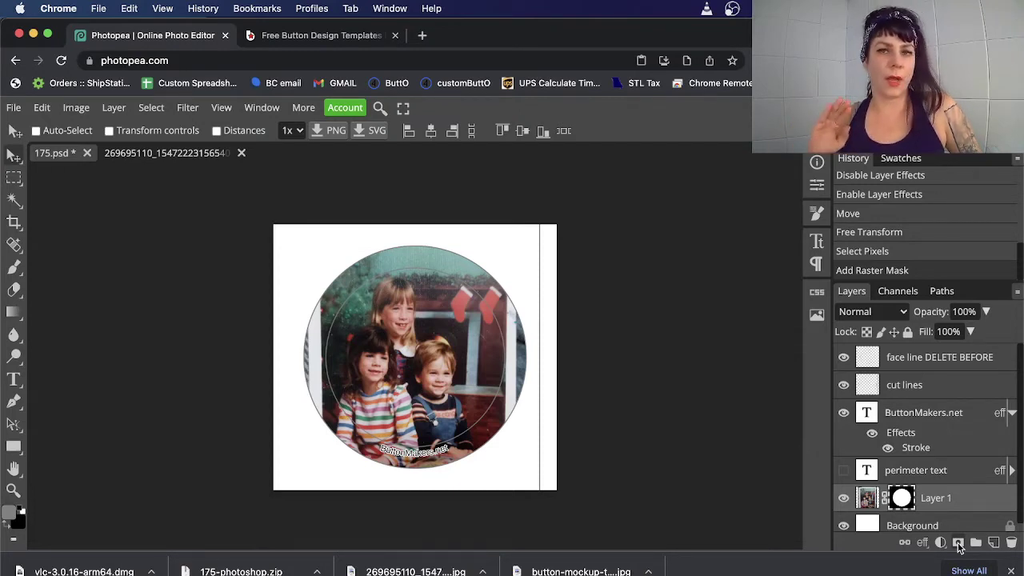
- Try moving the masked photo on Layer 1 to the right together with its mask, and undo the move
click(871, 501)
click(902, 497)
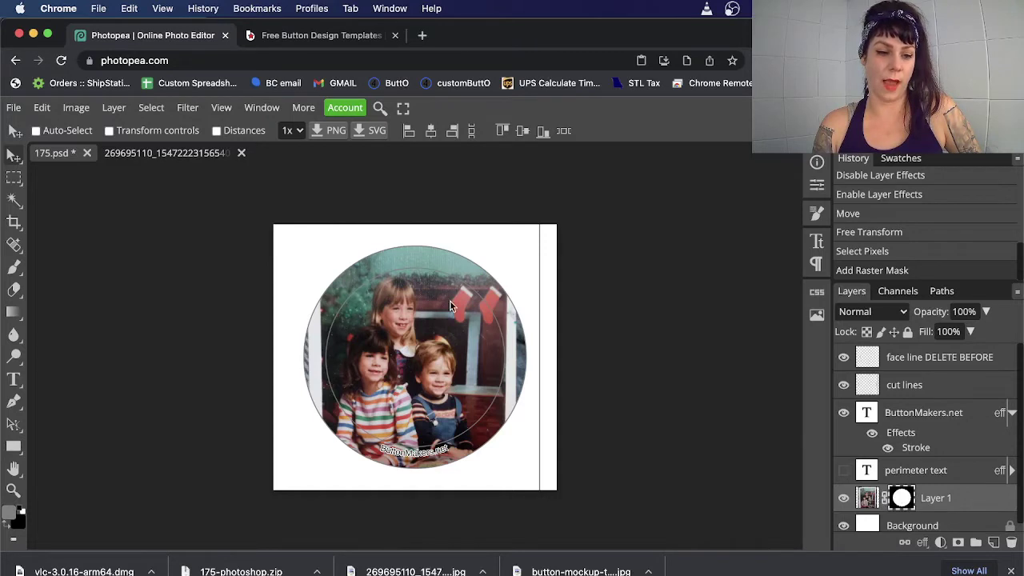
drag(469, 227, 615, 276)
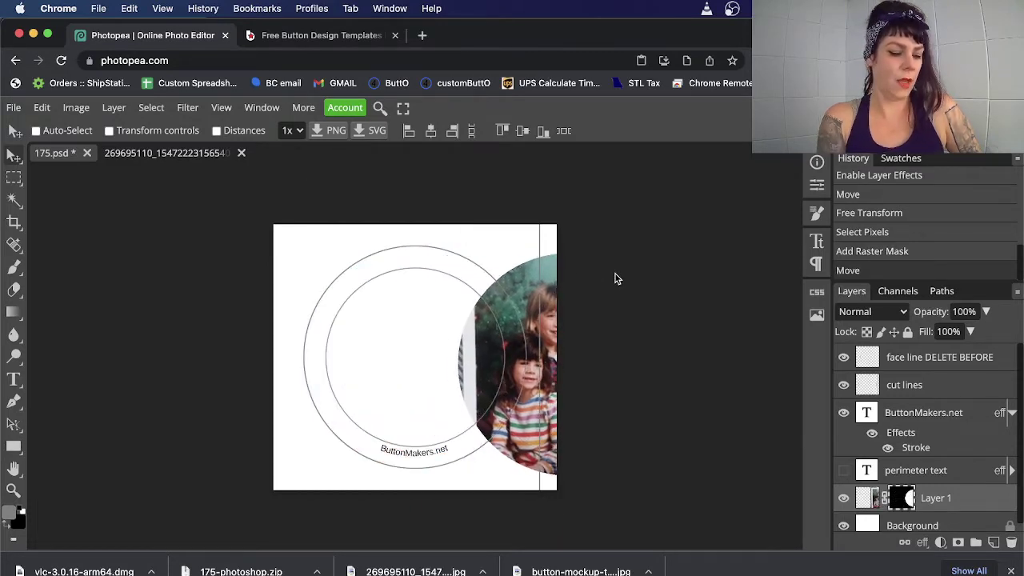
key(super+z)
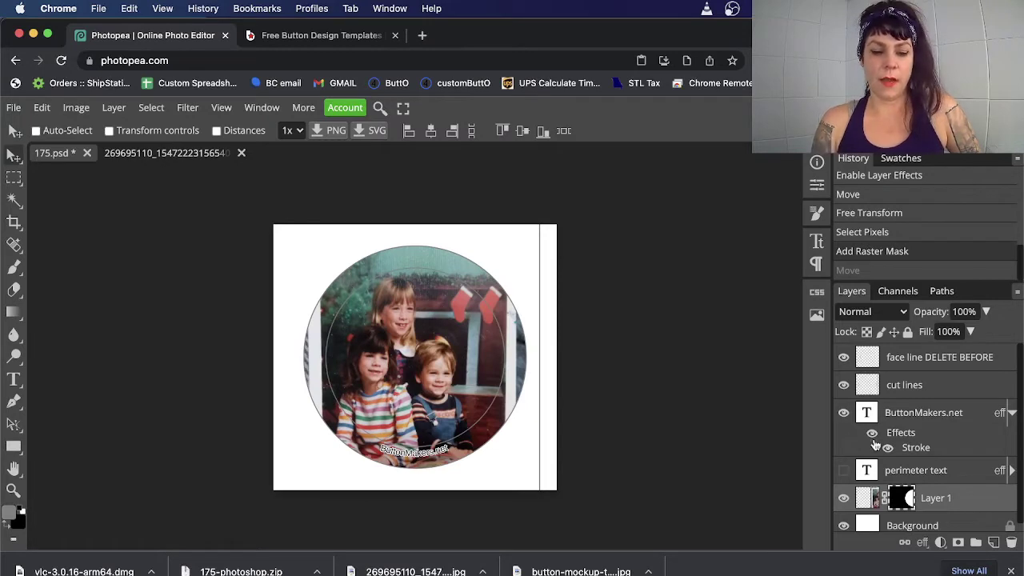
- Unlink the raster mask from the photo on Layer 1
click(932, 502)
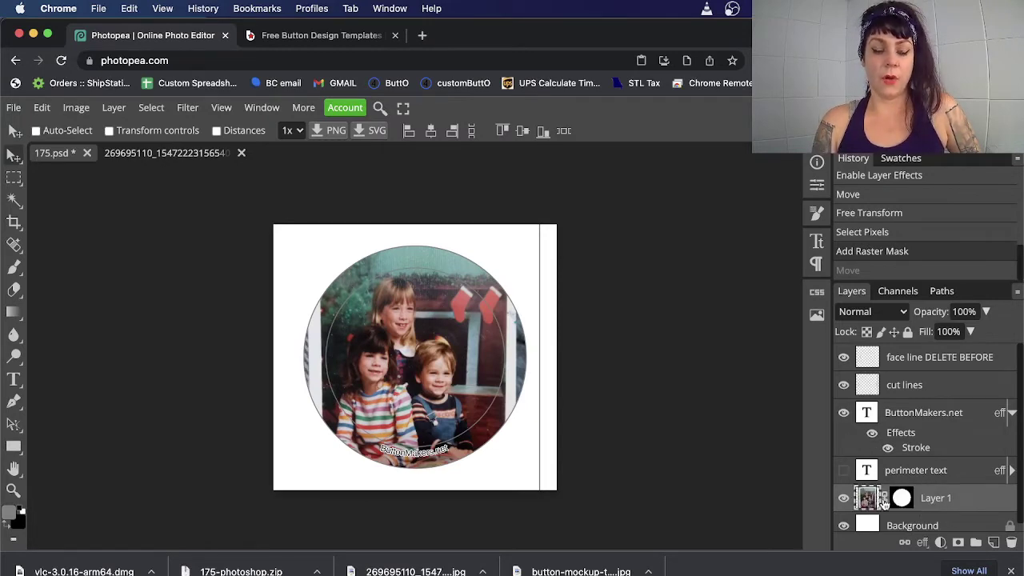
click(884, 500)
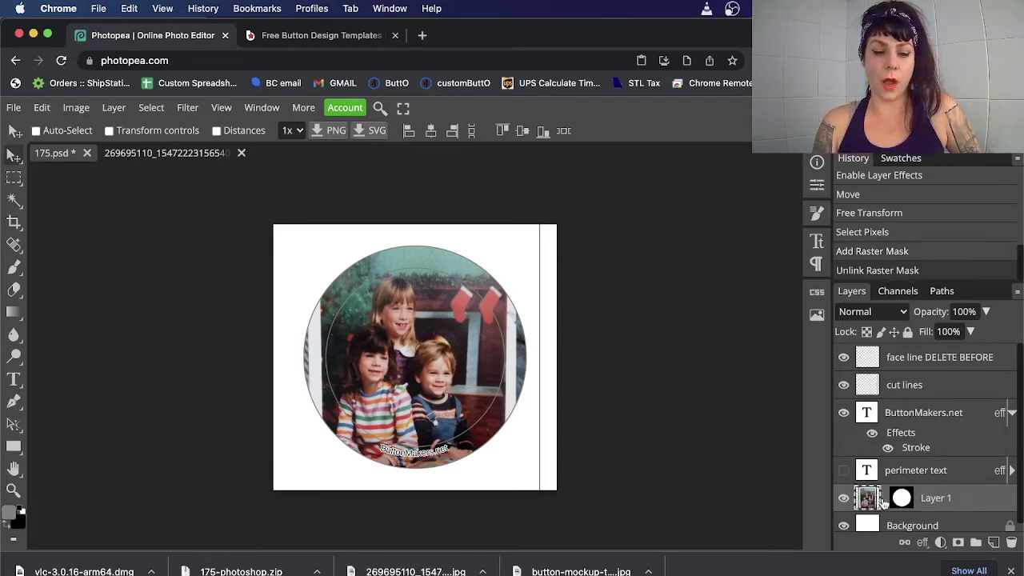
click(909, 499)
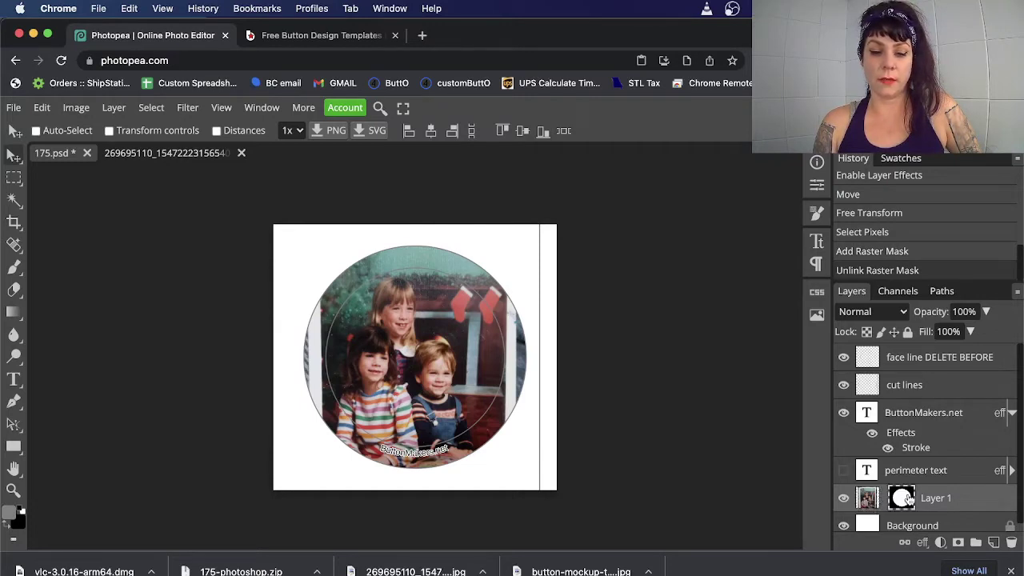
- Try moving only the photo on Layer 1 up and right within its fixed mask, and undo the move
click(872, 498)
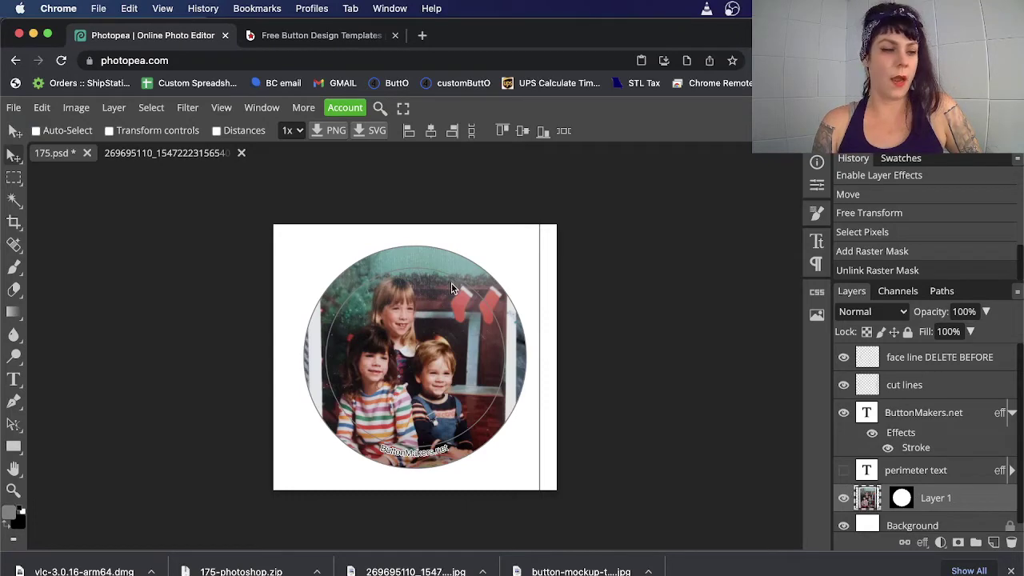
drag(423, 305, 446, 270)
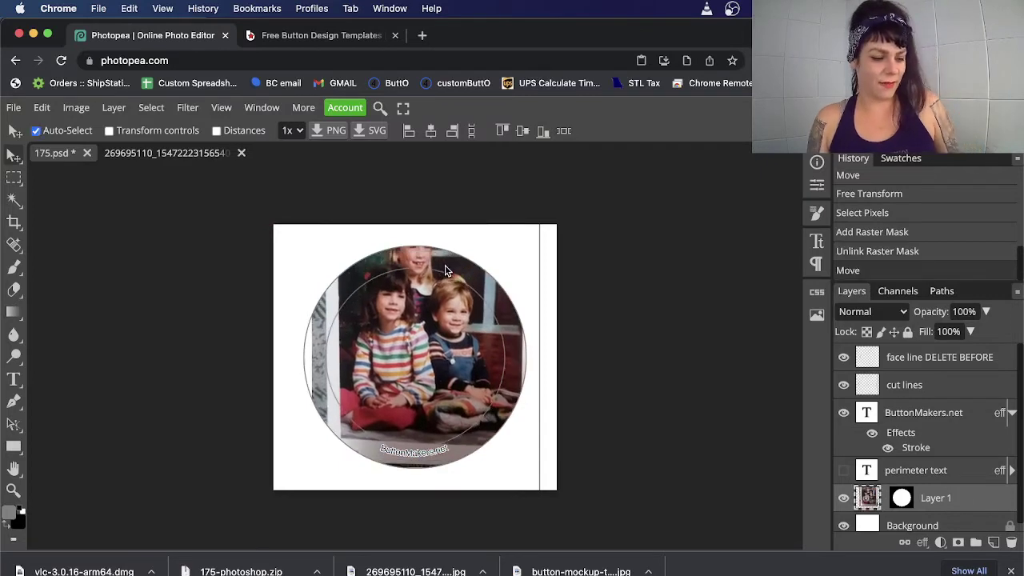
key(super+z)
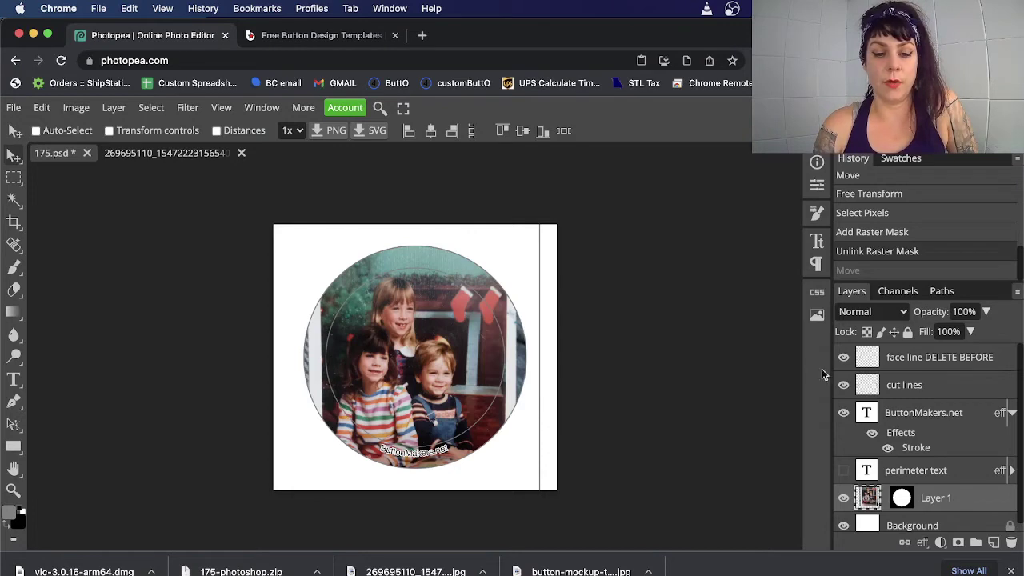
- Hide the face line layer and save the design as kids.psd on the Desktop, replacing the existing file
click(843, 361)
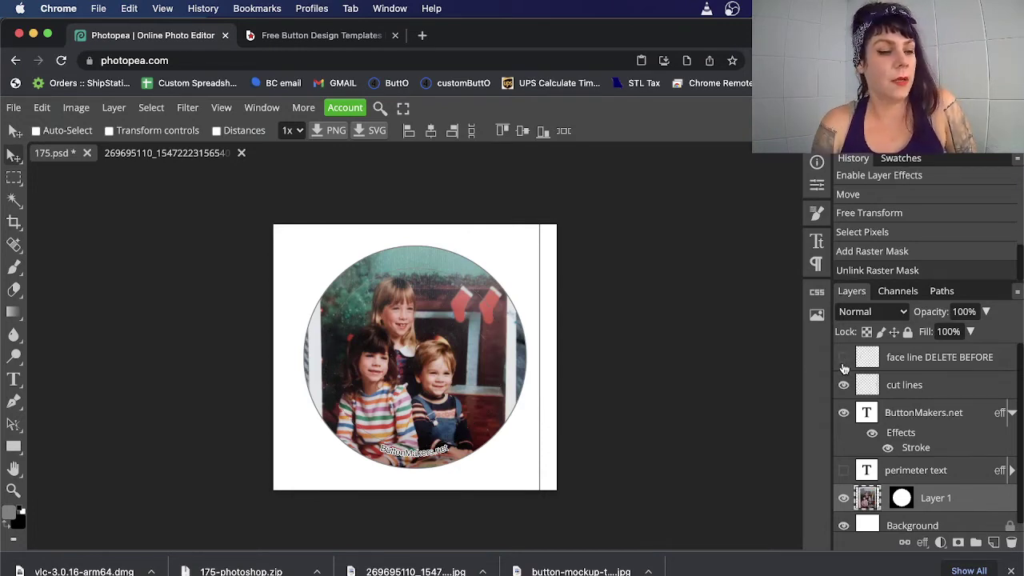
click(13, 109)
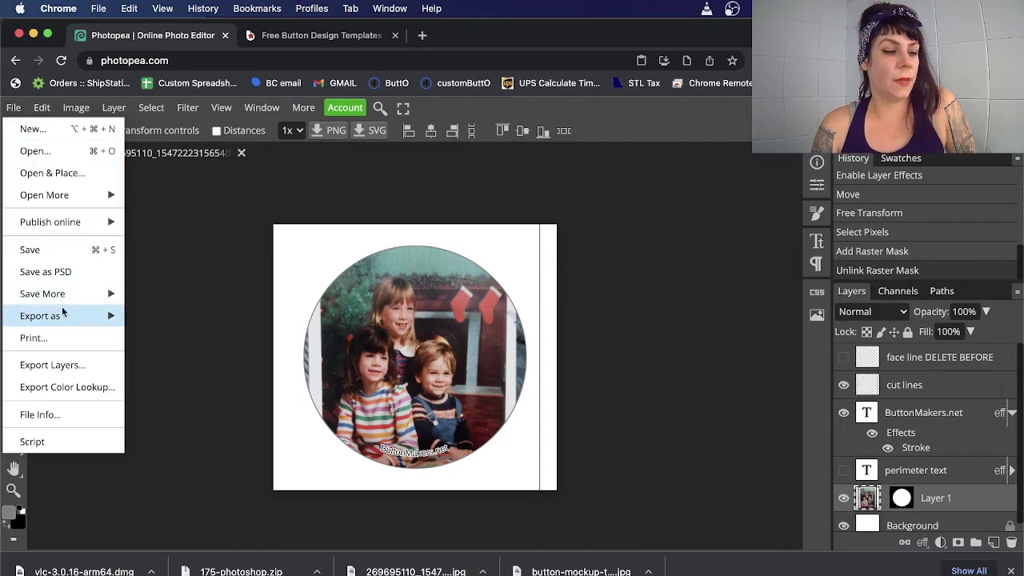
mouse_move(62, 314)
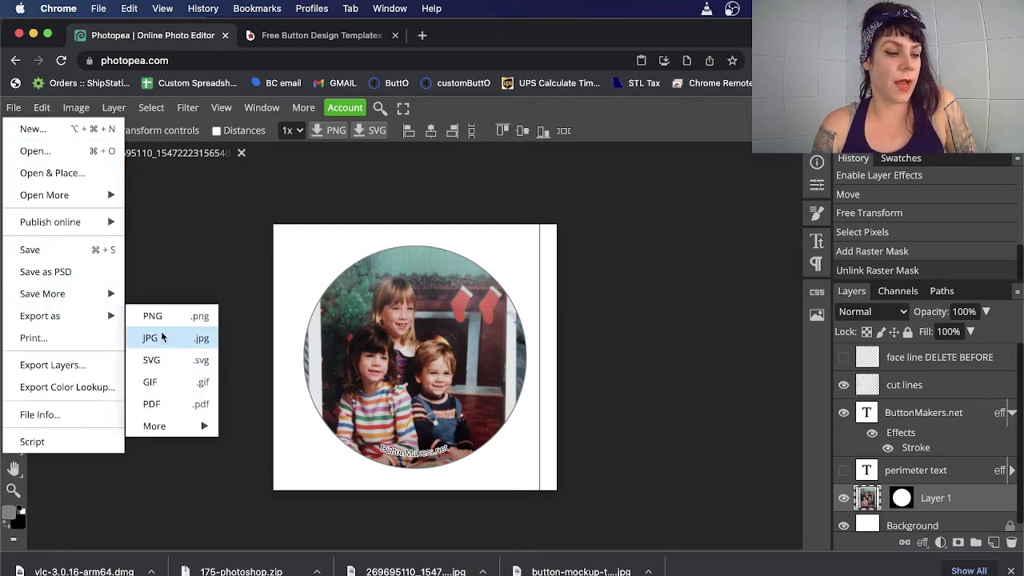
click(57, 273)
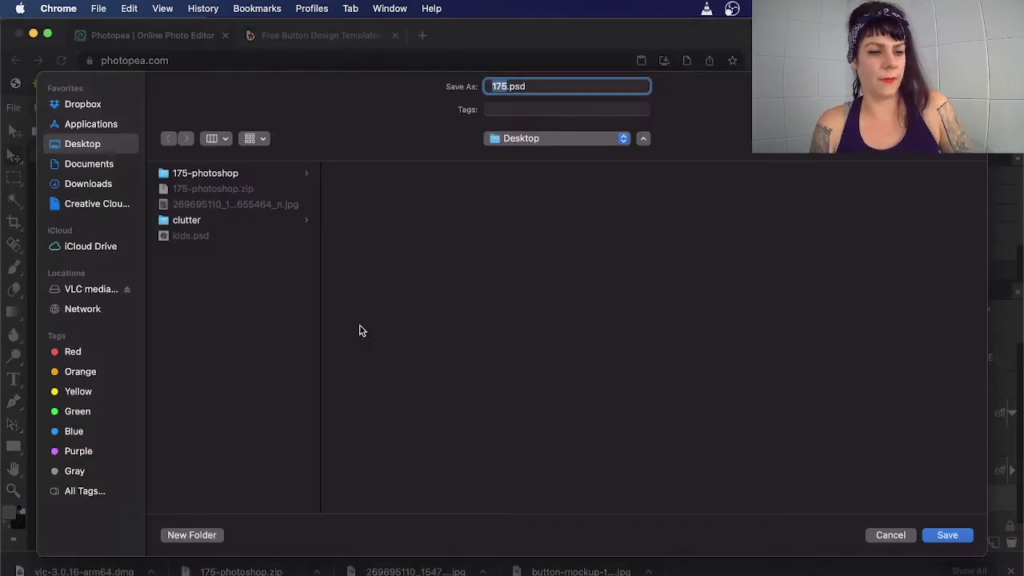
text(kids)
key(Return)
key(Escape)
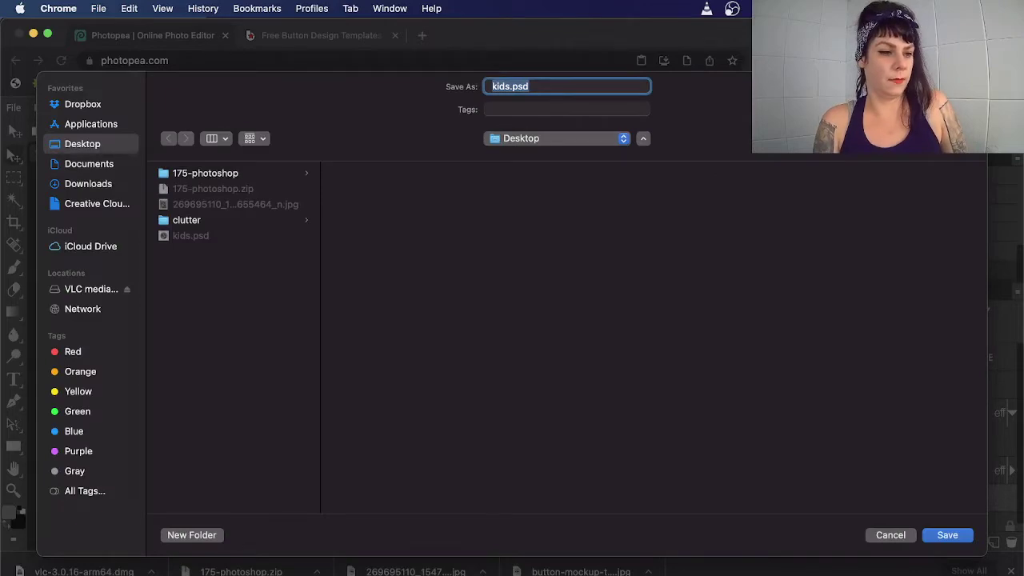
click(949, 538)
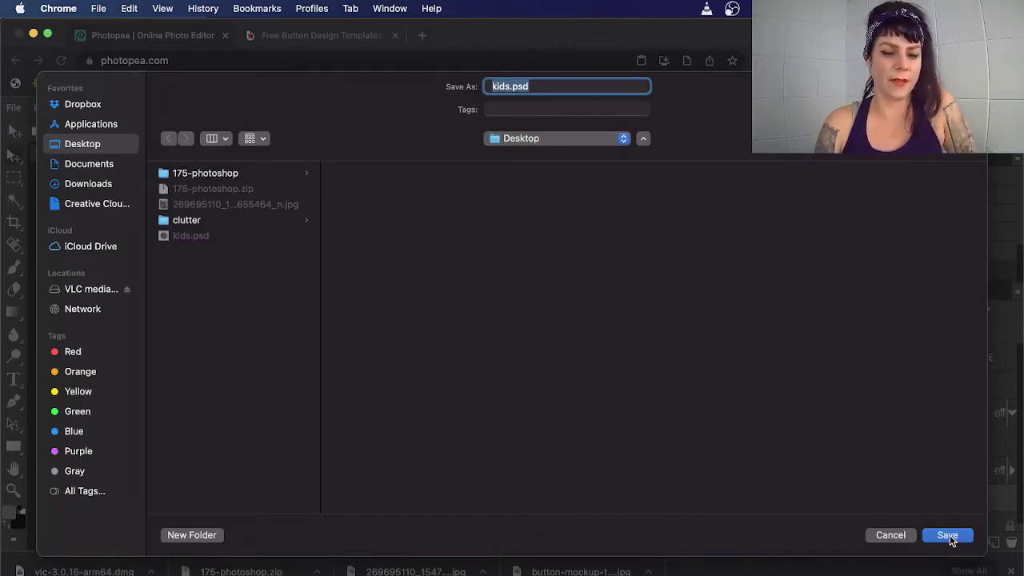
click(544, 376)
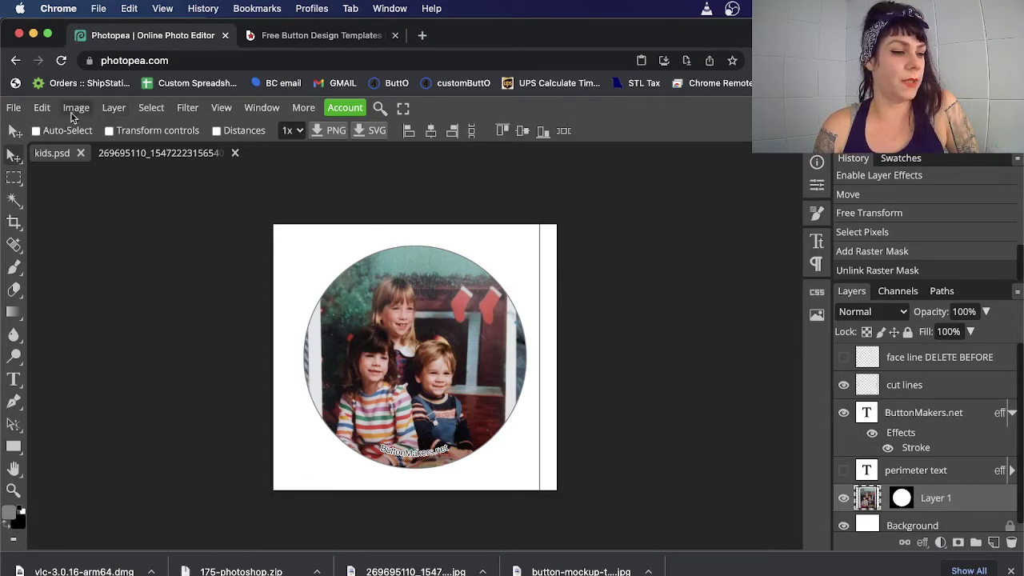
click(42, 107)
mouse_move(133, 534)
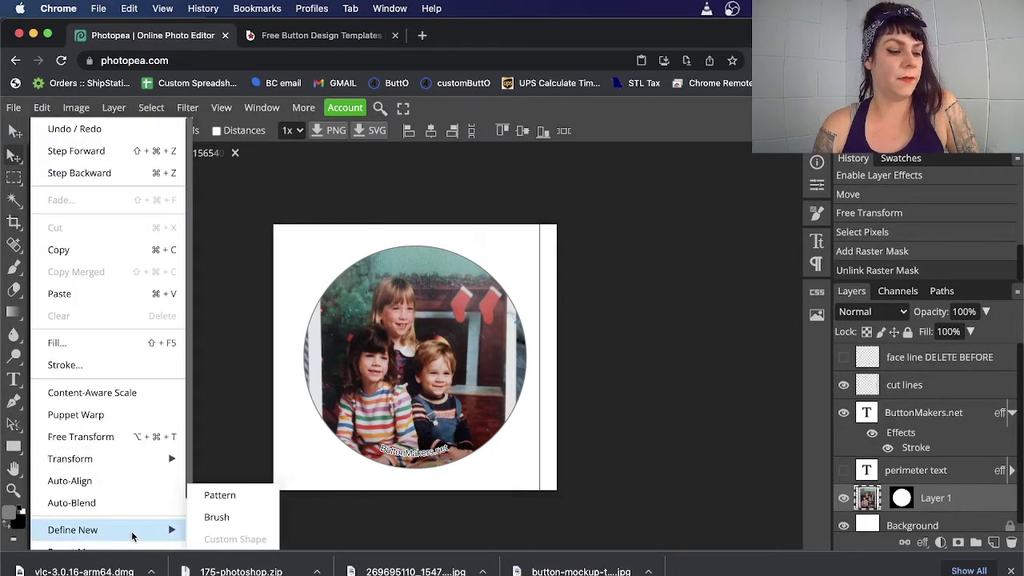
click(256, 495)
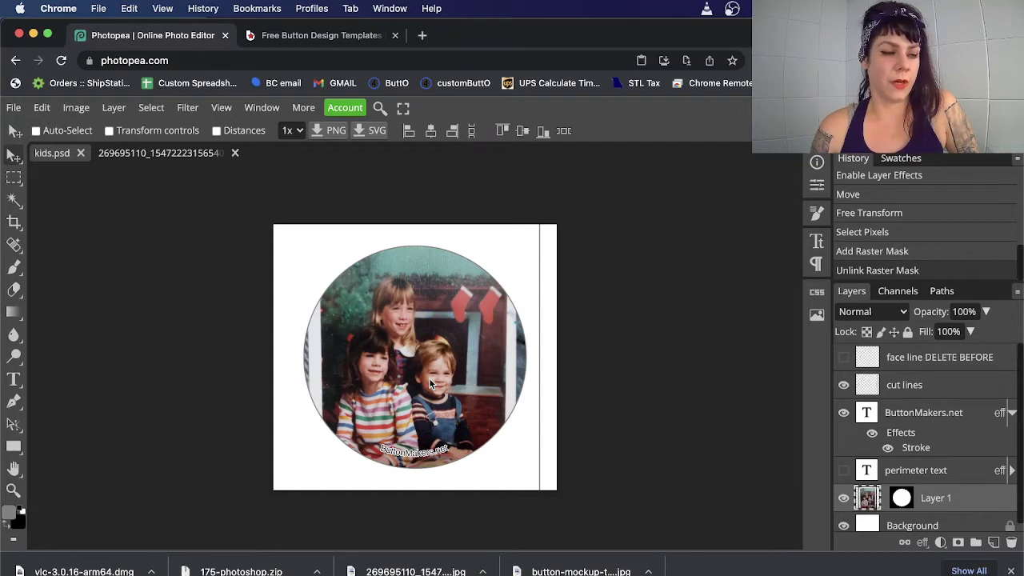
- Check the document's pixel dimensions and DPI in the Image Size settings without changing them
click(78, 107)
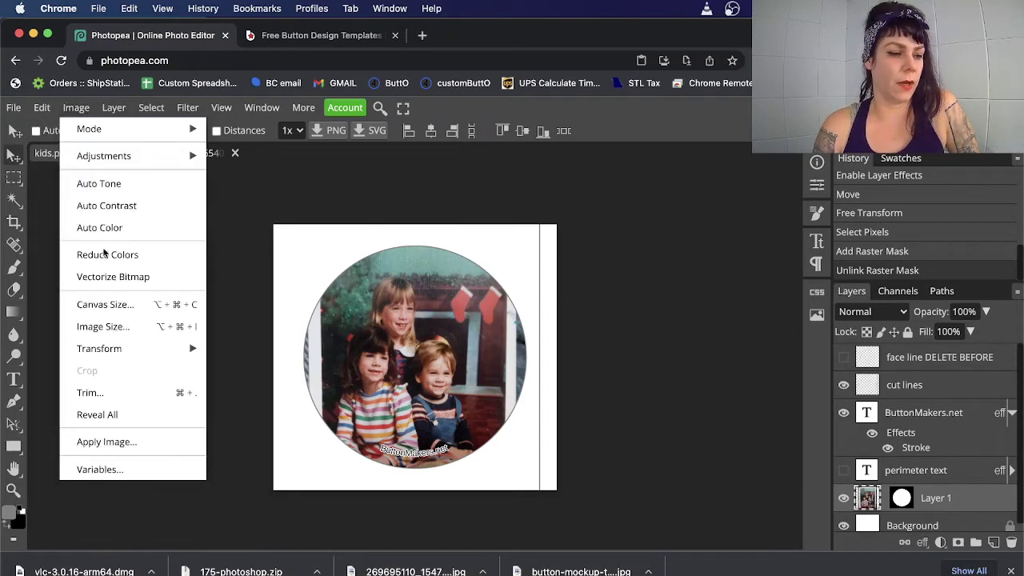
click(108, 326)
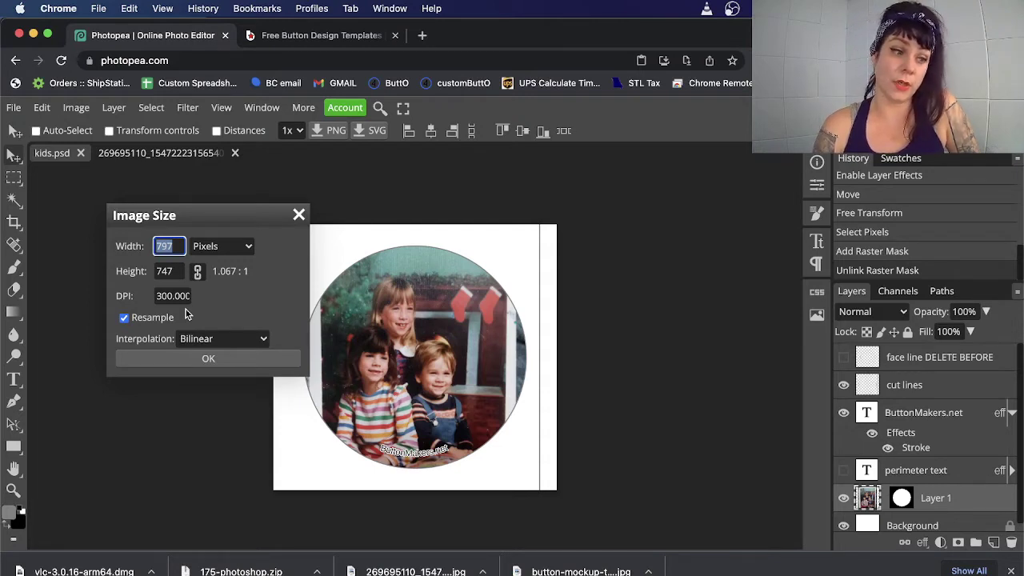
click(301, 216)
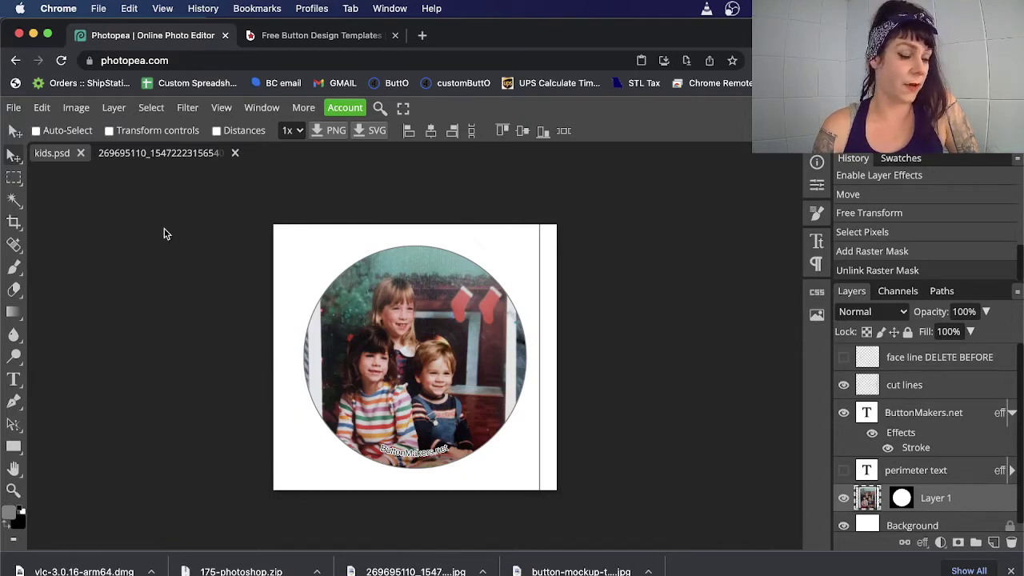
- Configure a new project 8 inches wide and 10 inches high at 300 DPI
click(14, 107)
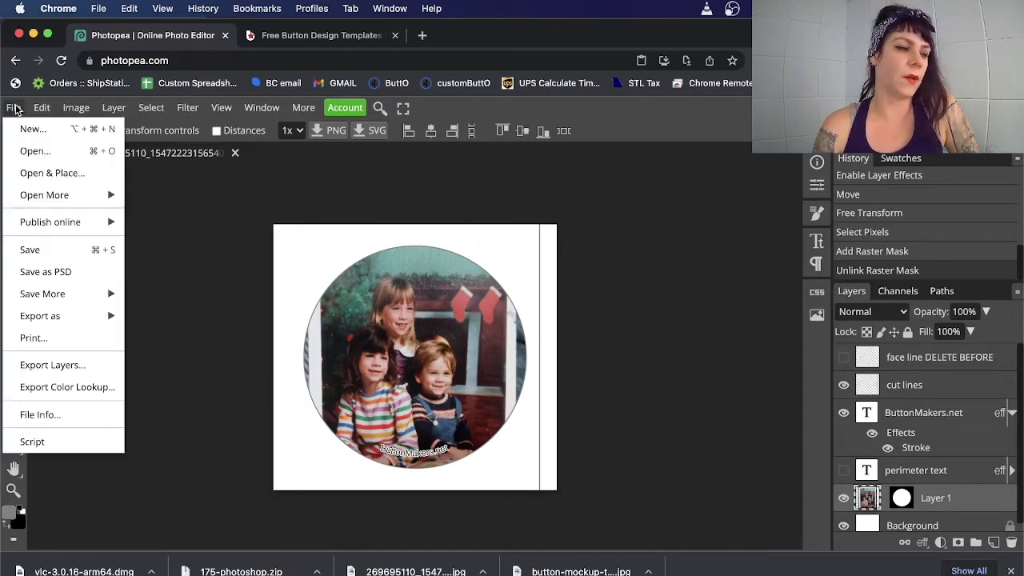
click(30, 130)
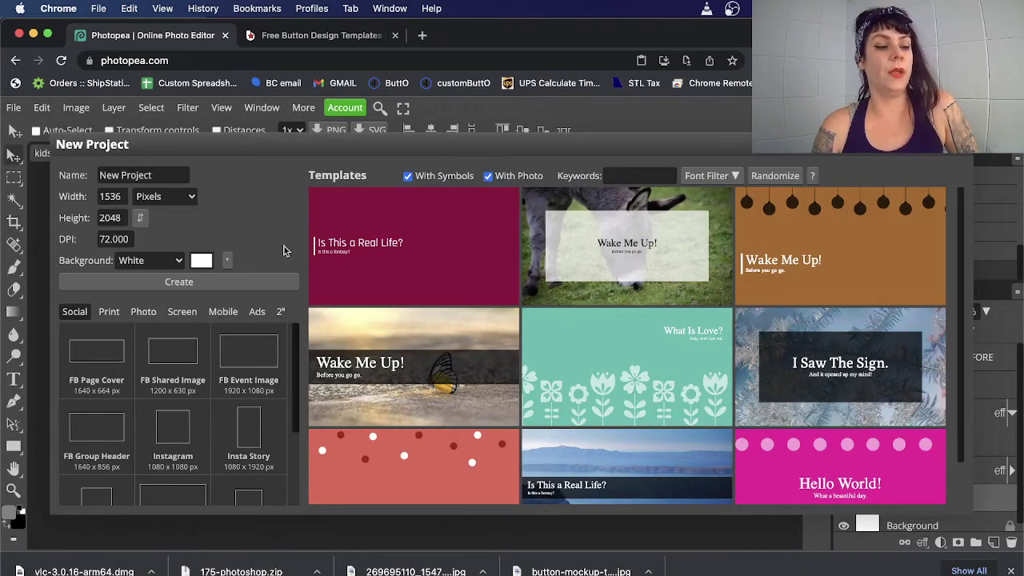
click(172, 198)
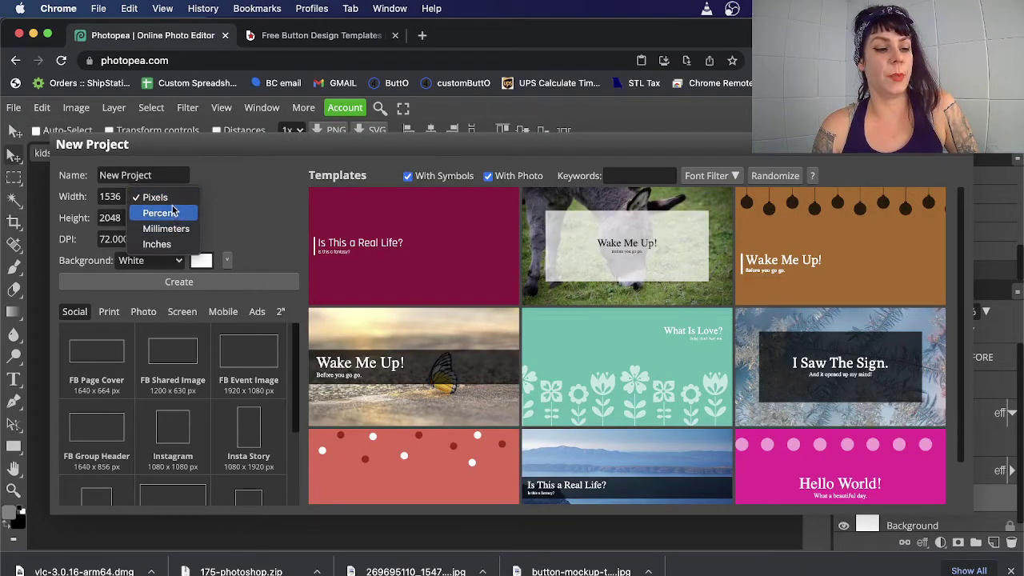
click(168, 244)
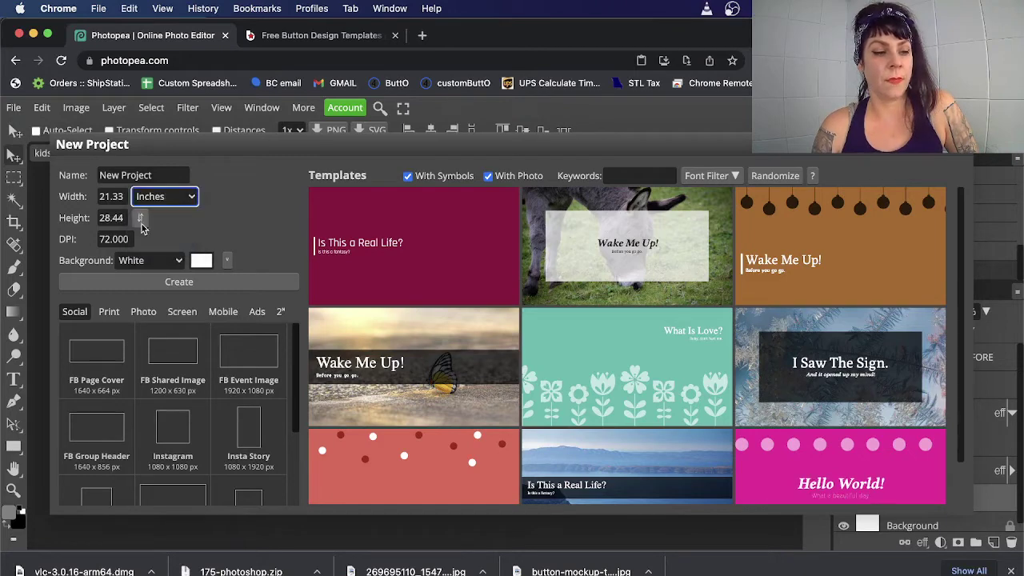
double_click(116, 196)
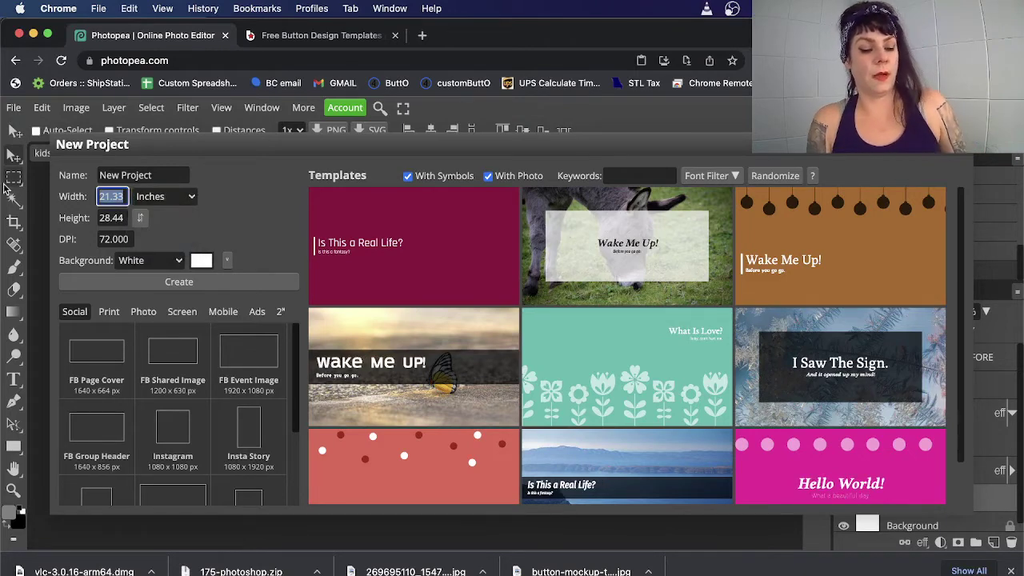
text(8)
key(Tab)
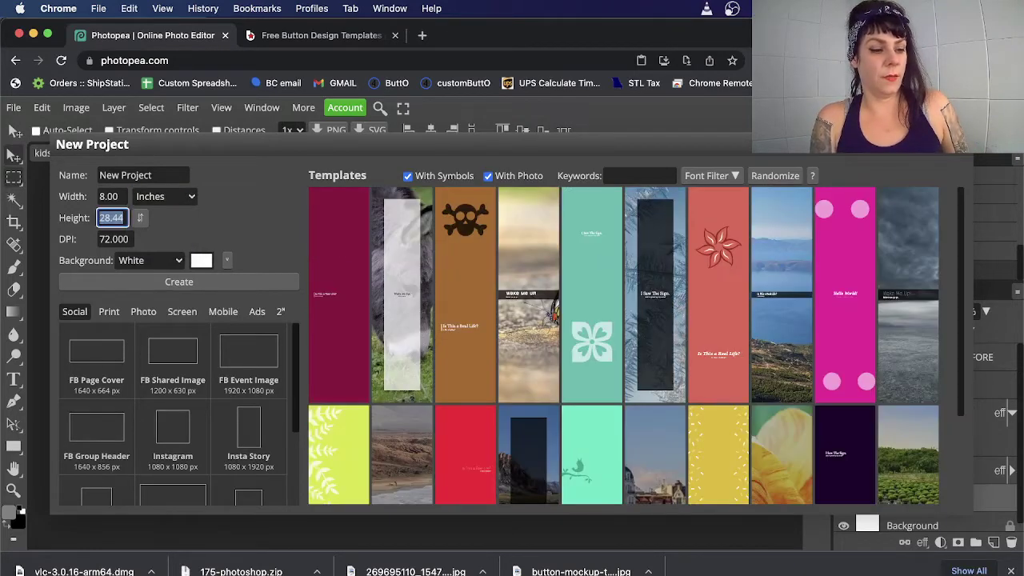
text(10)
key(Tab)
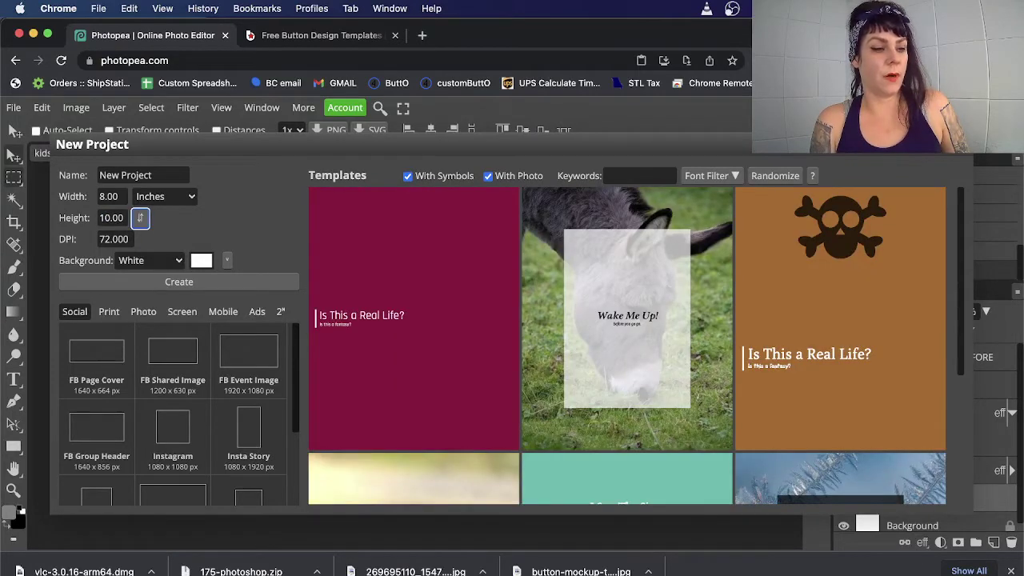
key(Tab)
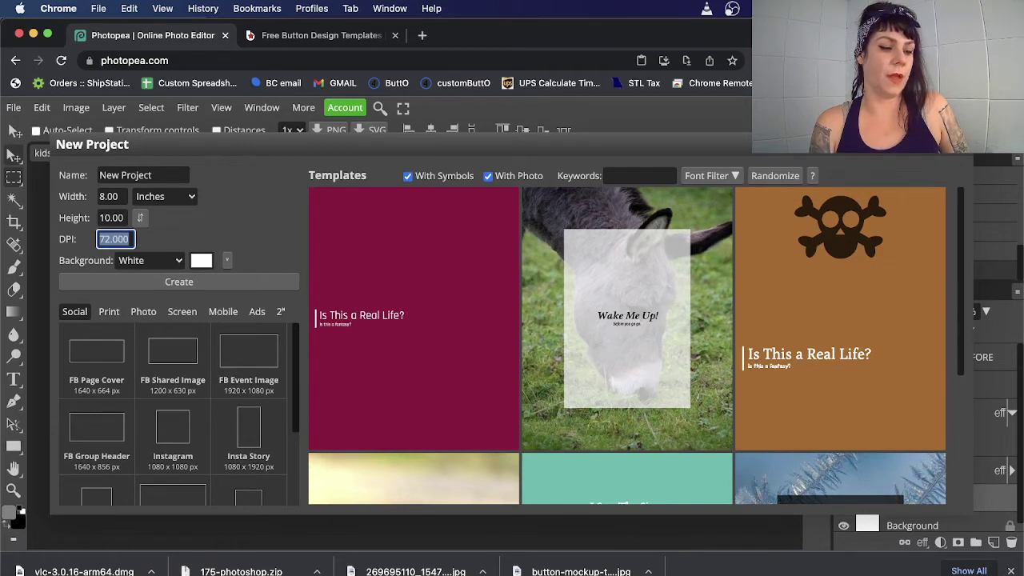
text(300)
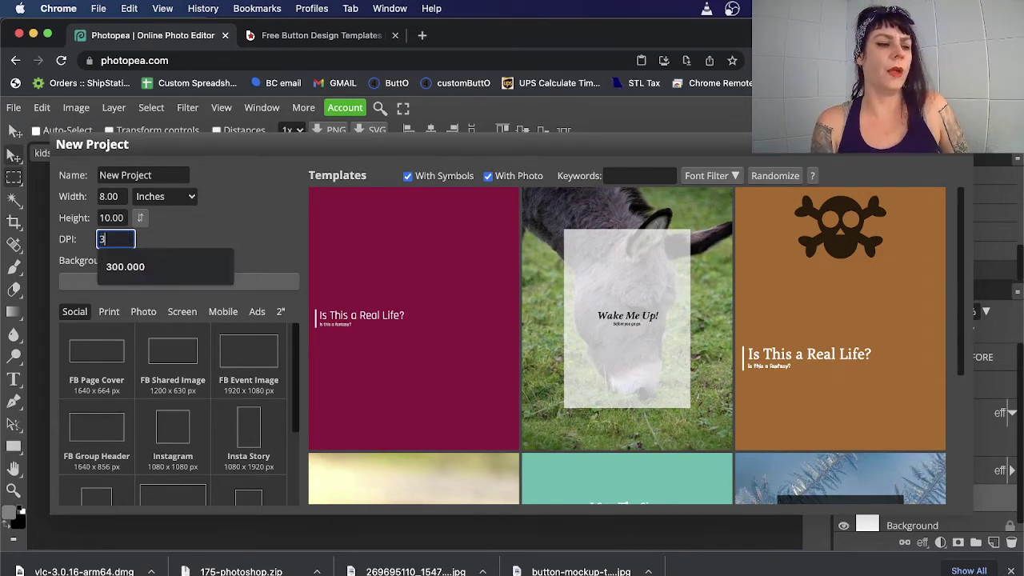
click(123, 262)
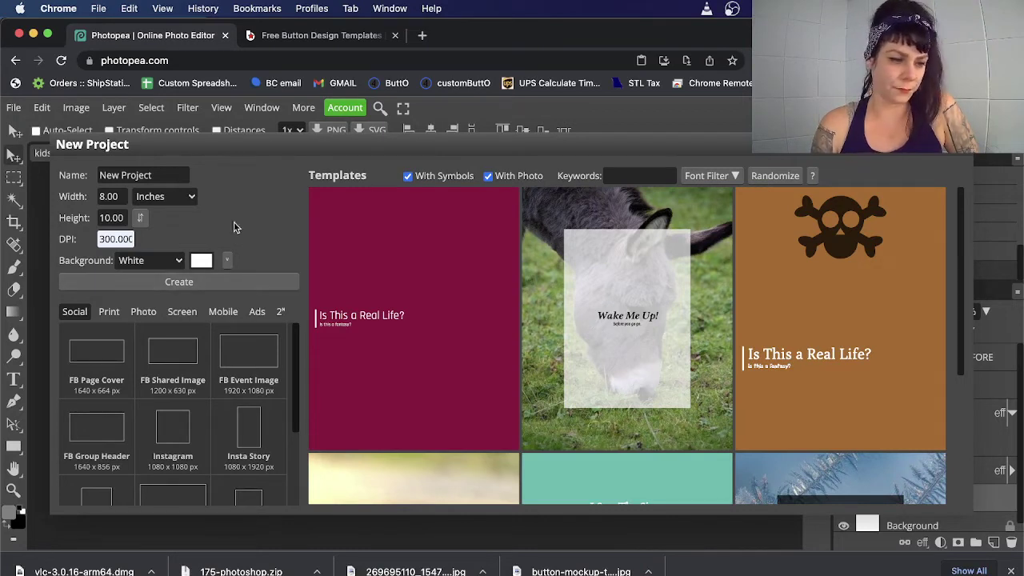
- Create the configured page and fill it with the pattern made from the round family photo button design
click(223, 285)
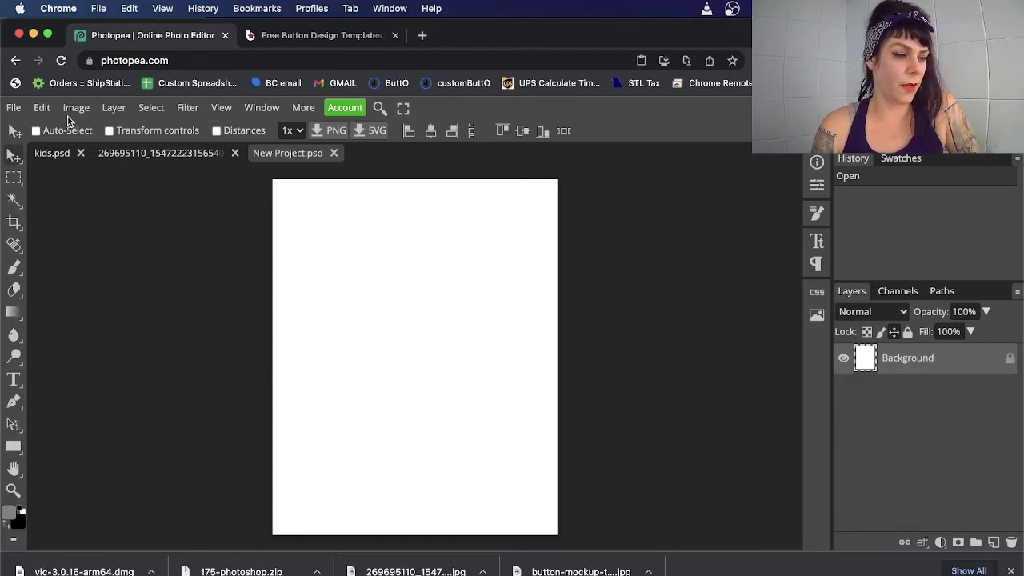
click(41, 107)
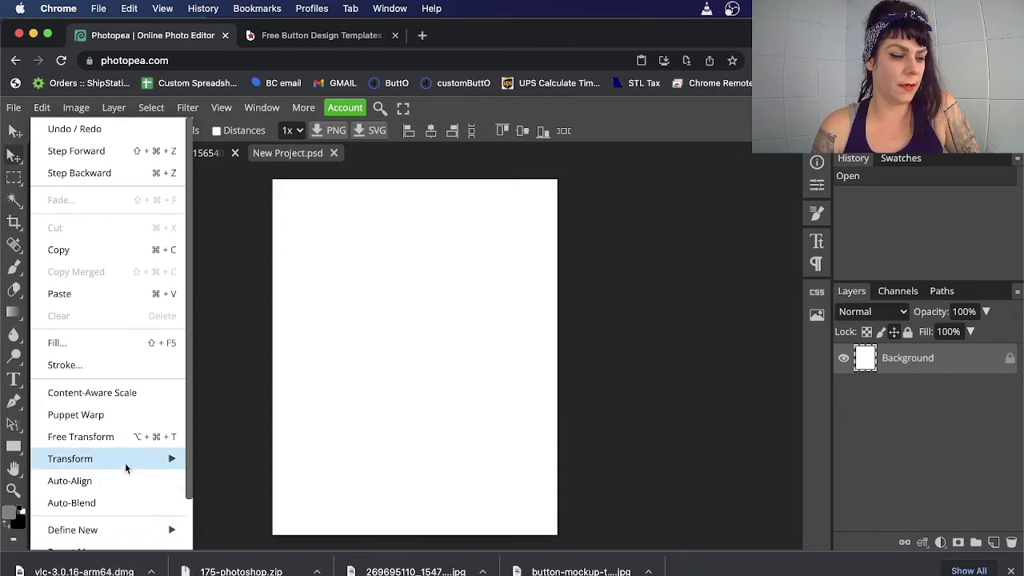
click(112, 345)
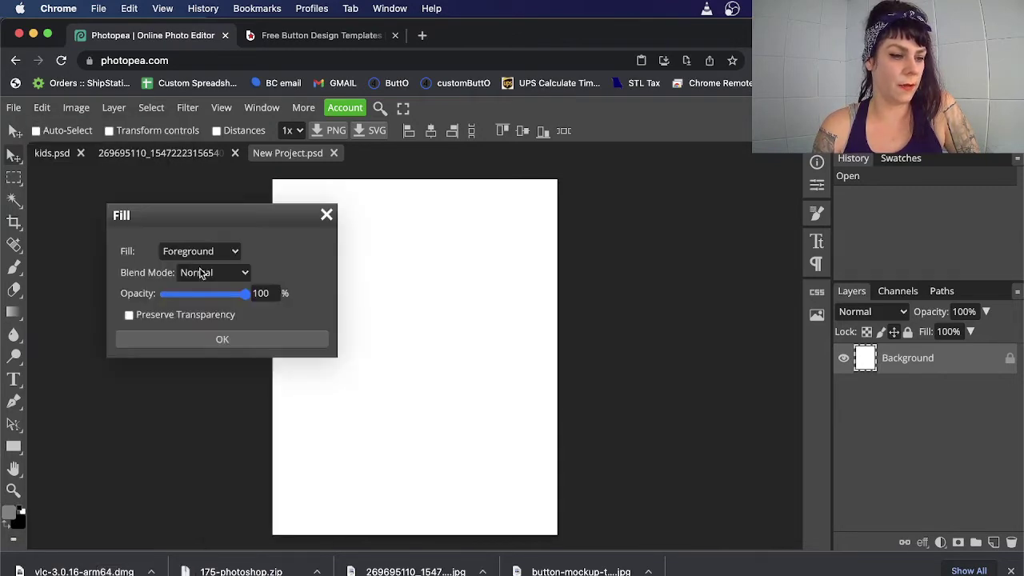
click(223, 252)
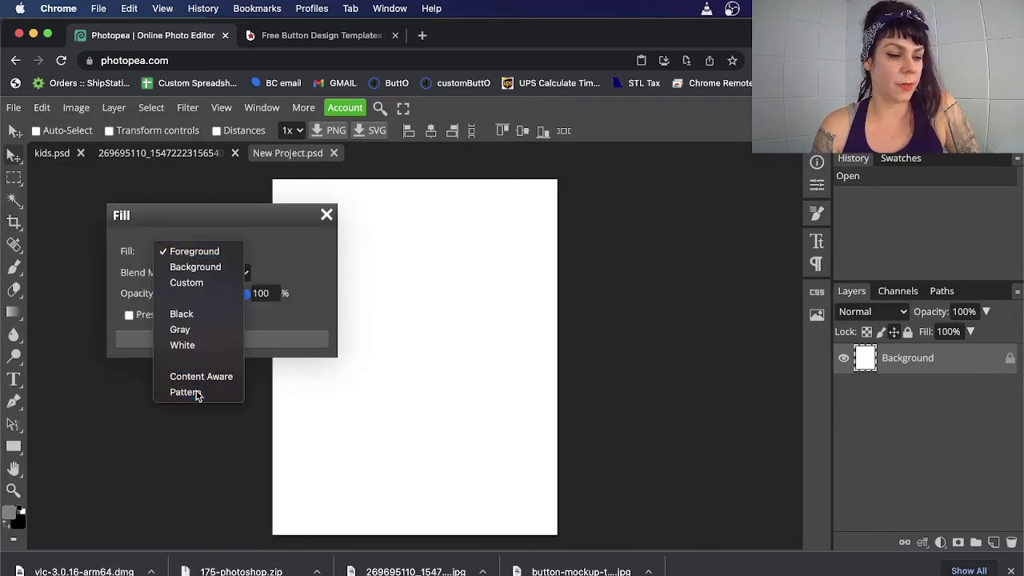
click(197, 392)
click(264, 262)
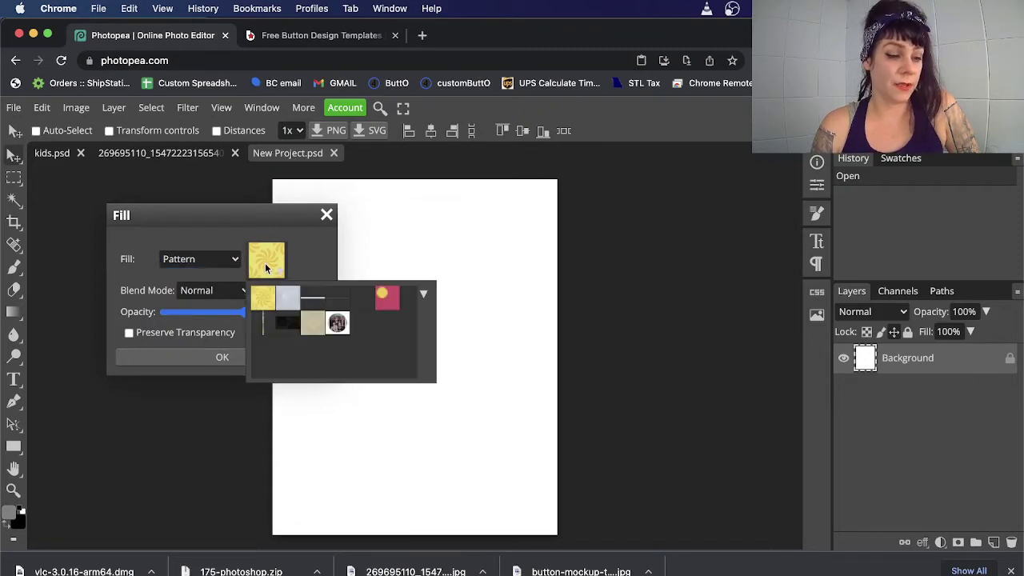
click(337, 323)
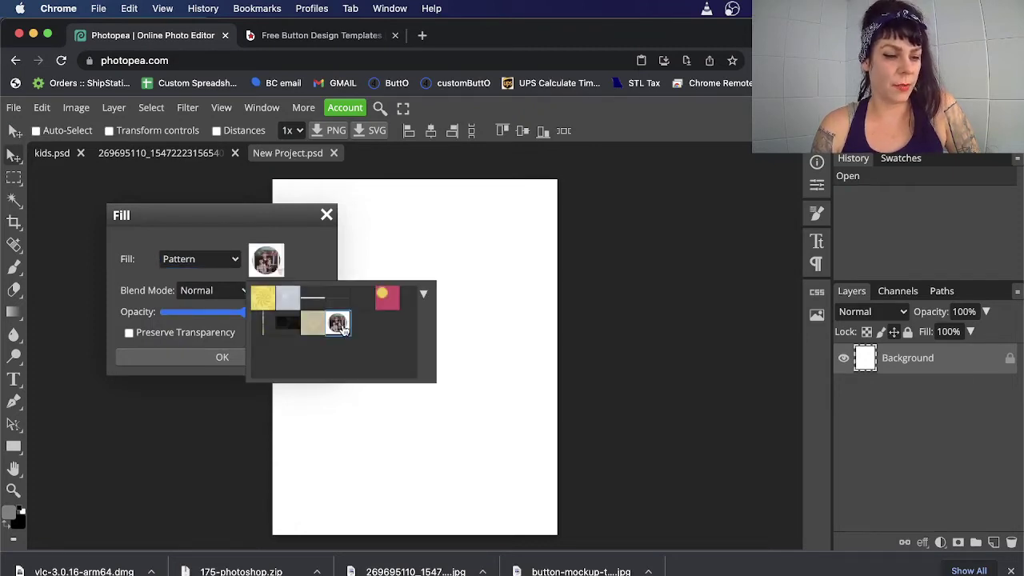
click(302, 237)
click(247, 354)
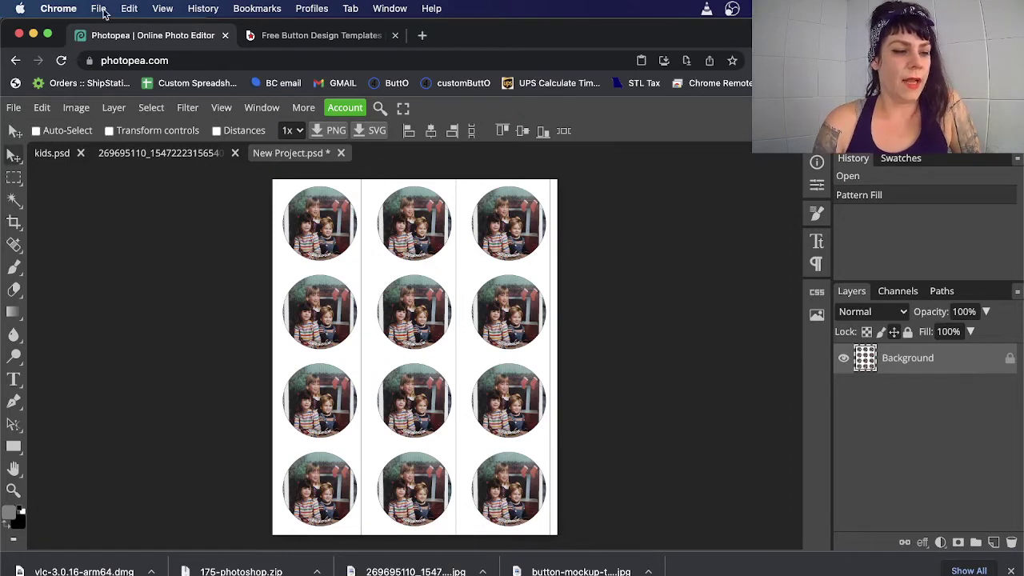
- Search the PSD templates for "button" and open the Pinned Back Button - Finshed Mockup template
click(16, 111)
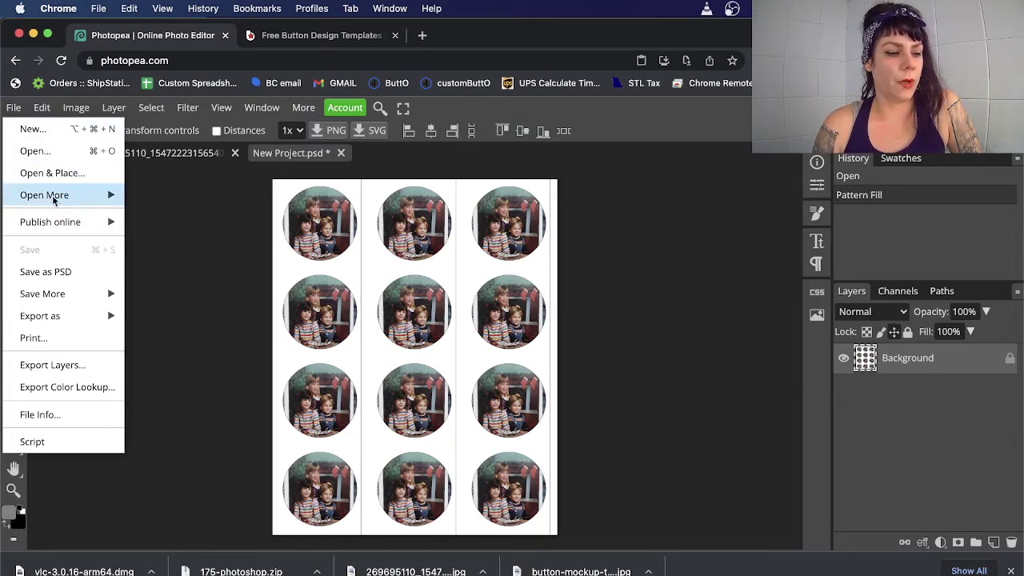
mouse_move(54, 200)
click(164, 262)
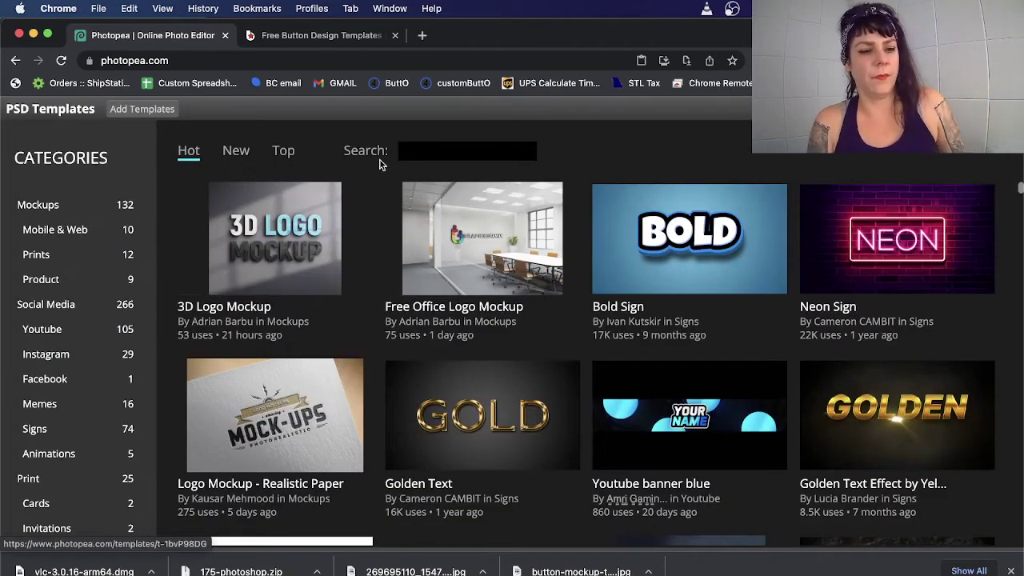
click(448, 150)
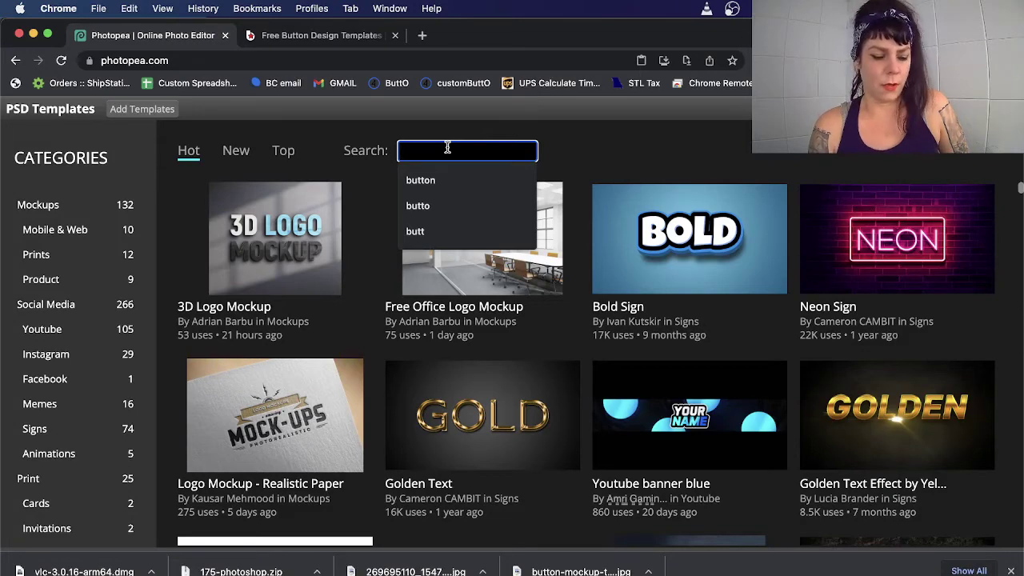
text(button)
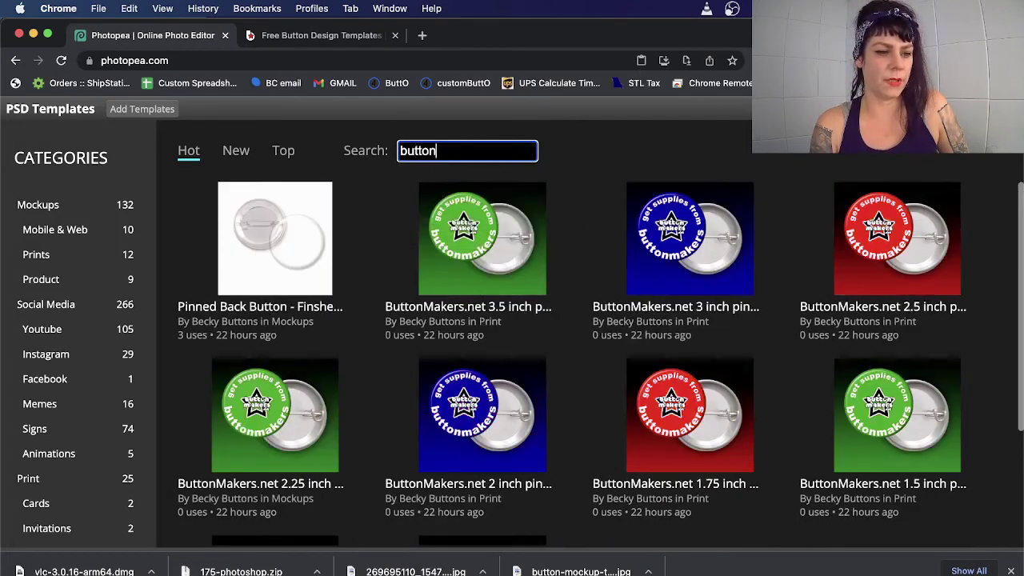
click(616, 145)
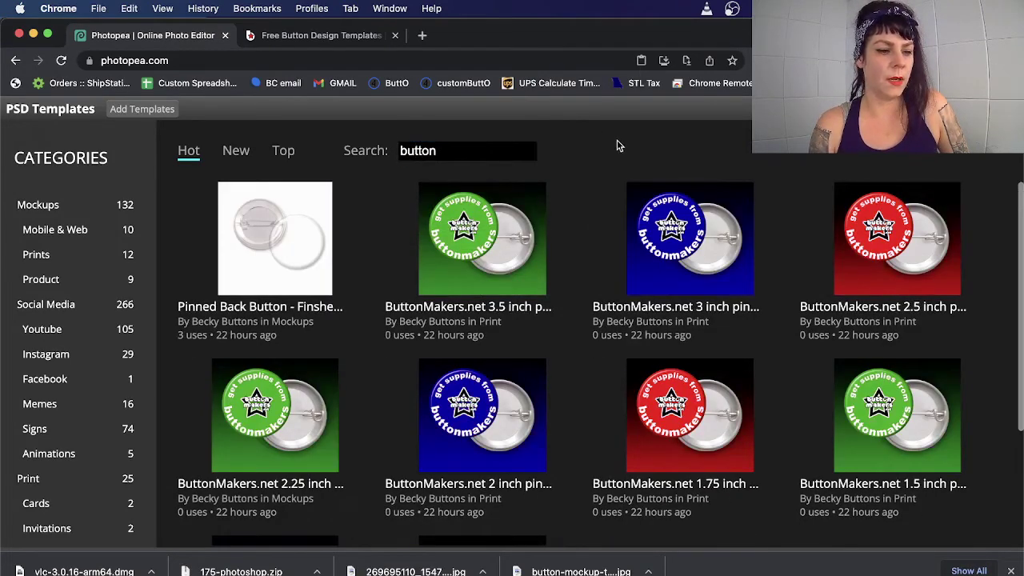
click(258, 294)
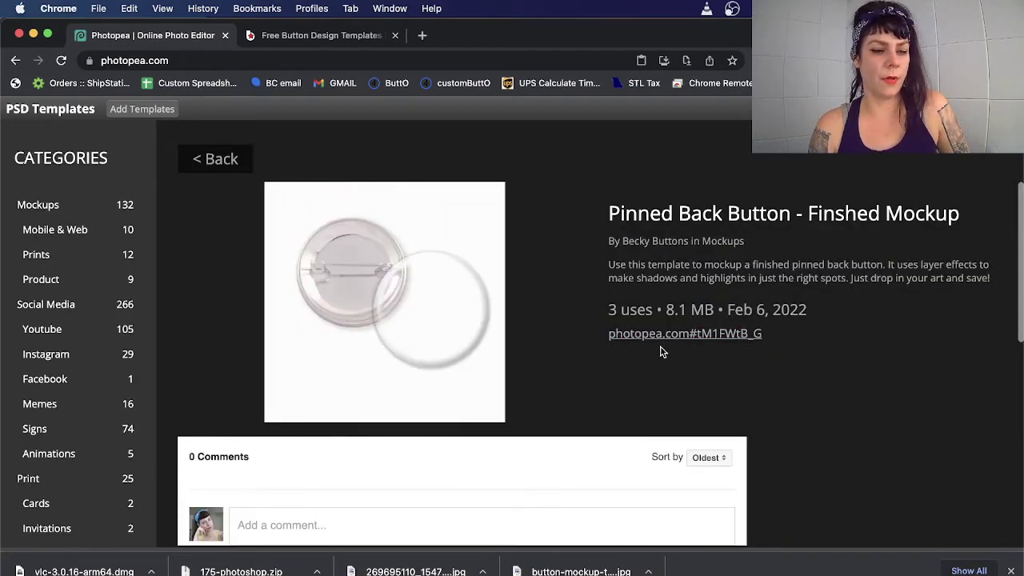
click(660, 336)
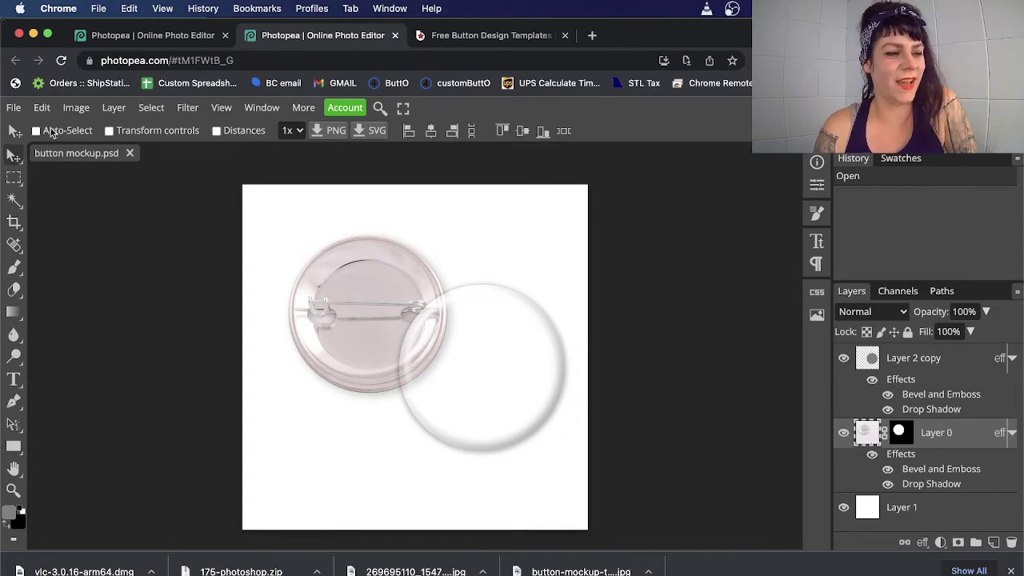
- Resize the button mockup image to 1000 by 1000 pixels with resampling on
click(73, 110)
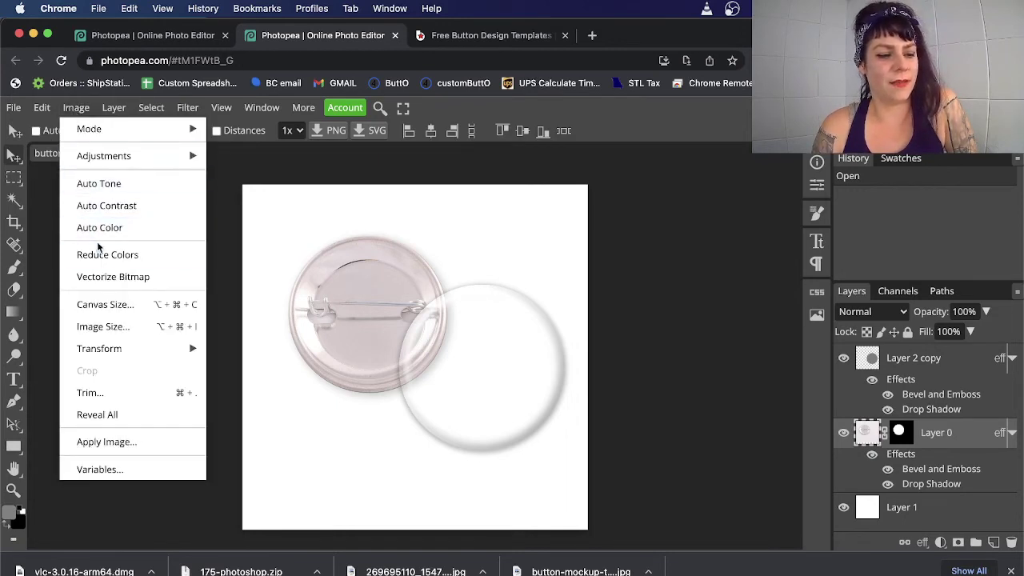
click(66, 112)
click(68, 112)
click(92, 326)
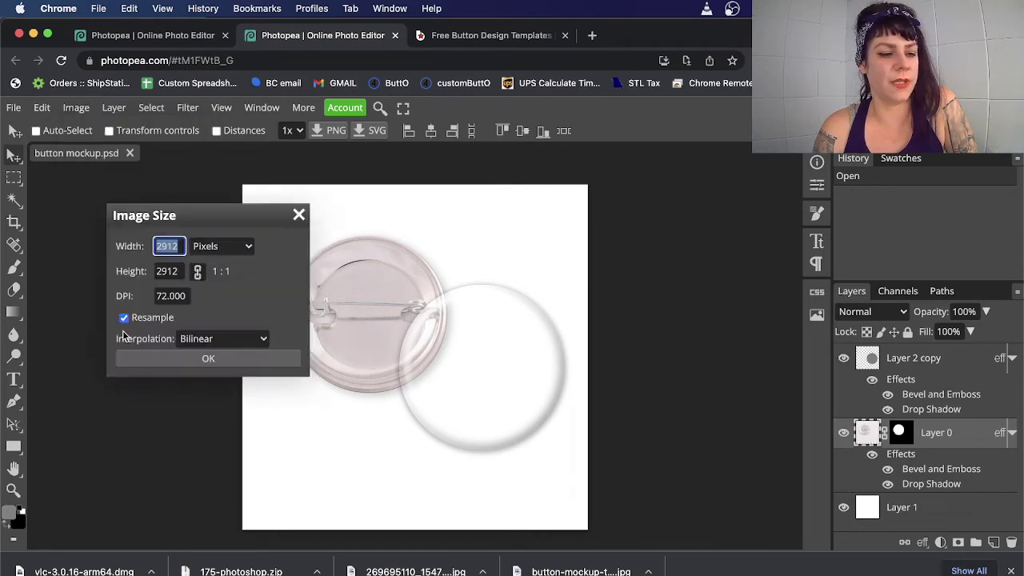
text(1000)
key(Tab)
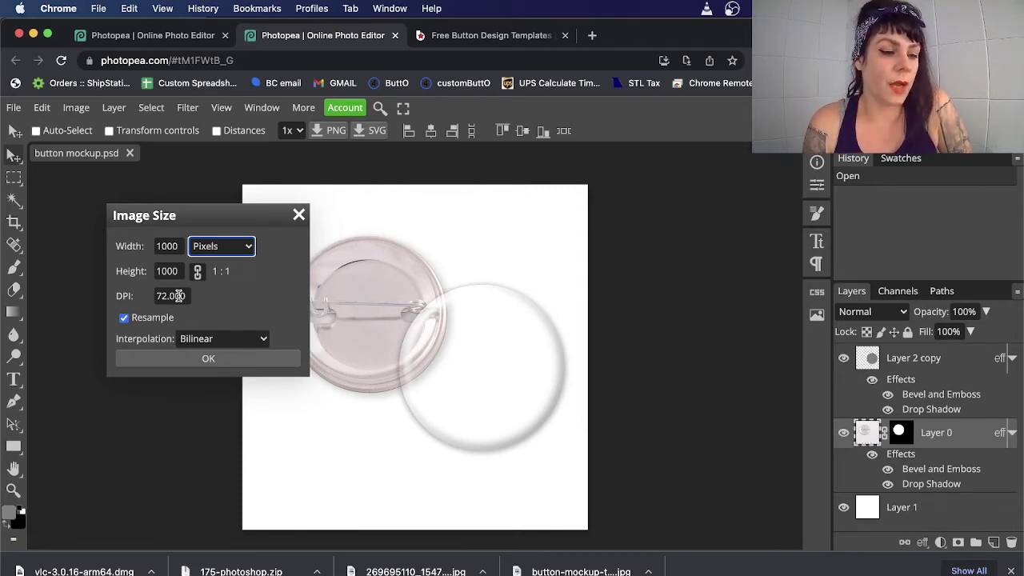
click(220, 248)
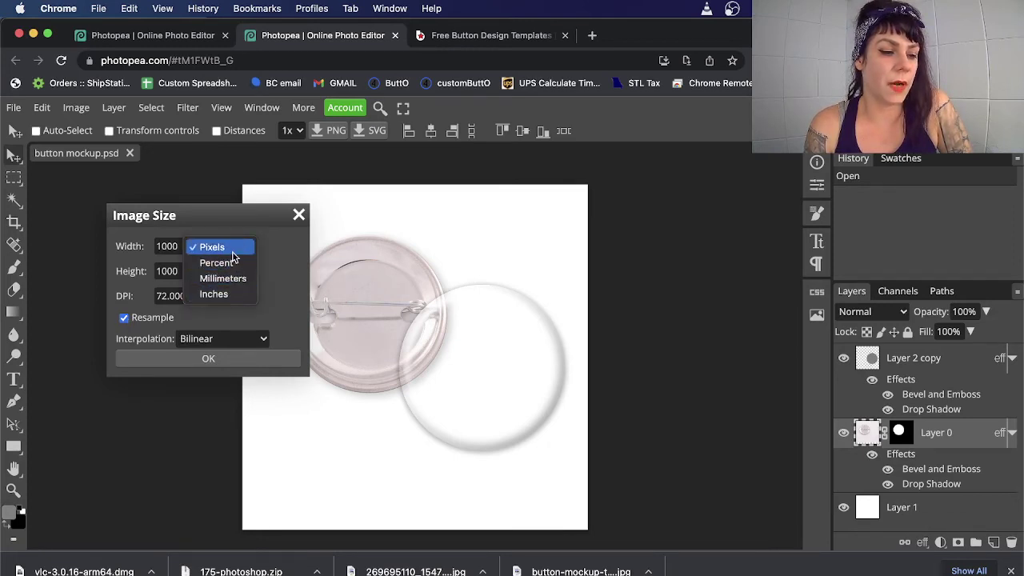
click(233, 253)
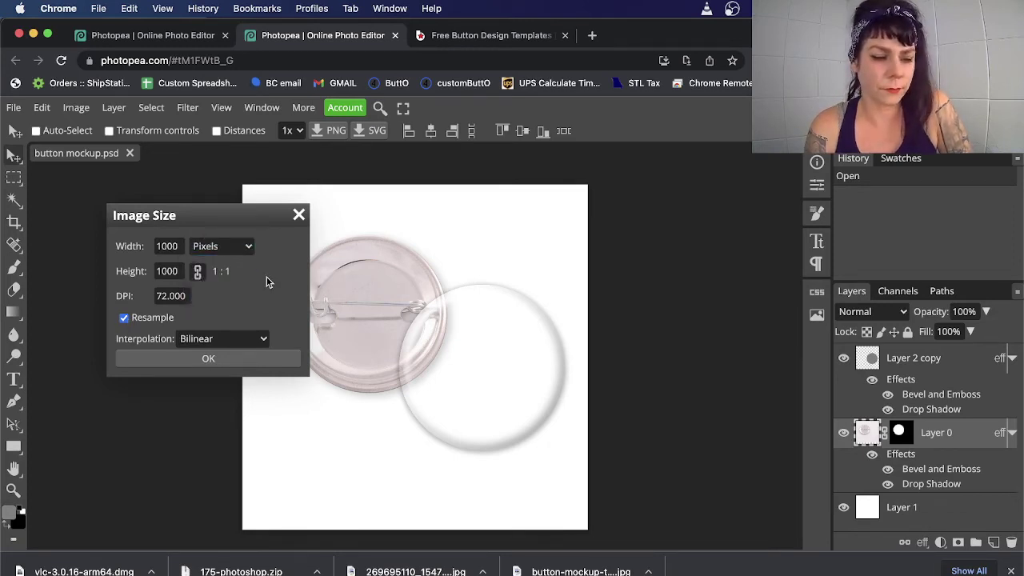
click(227, 360)
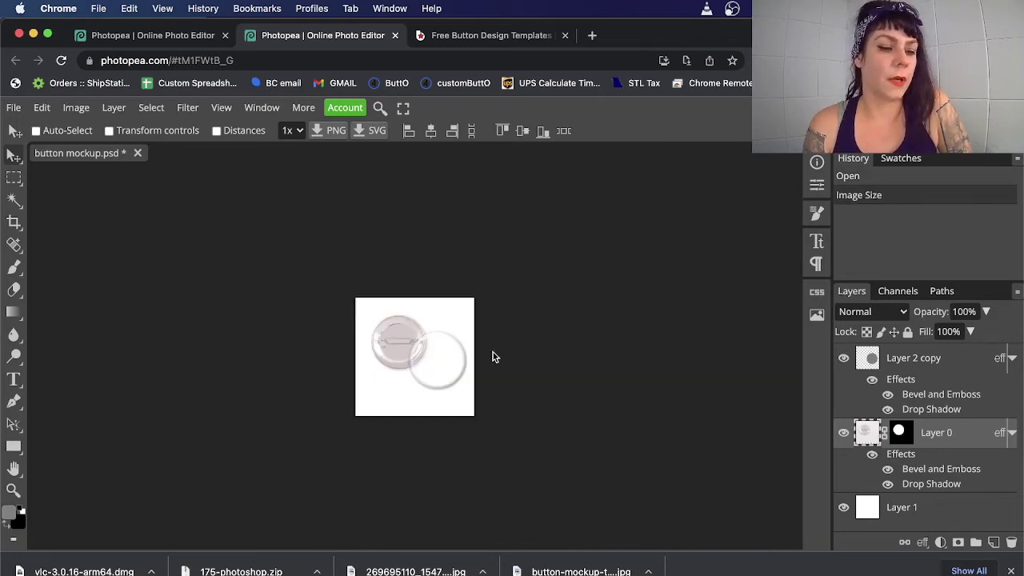
click(14, 491)
click(415, 376)
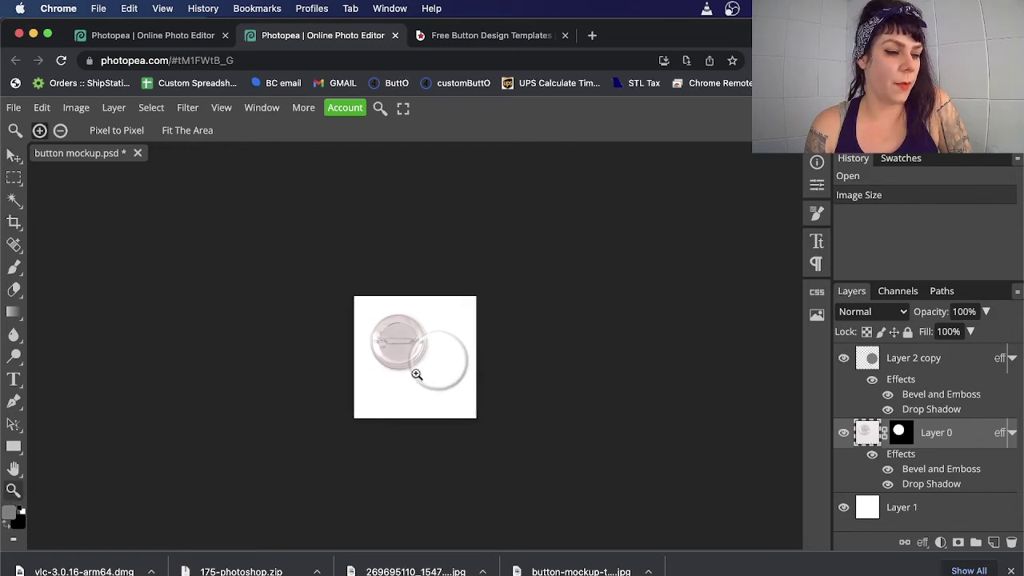
click(416, 373)
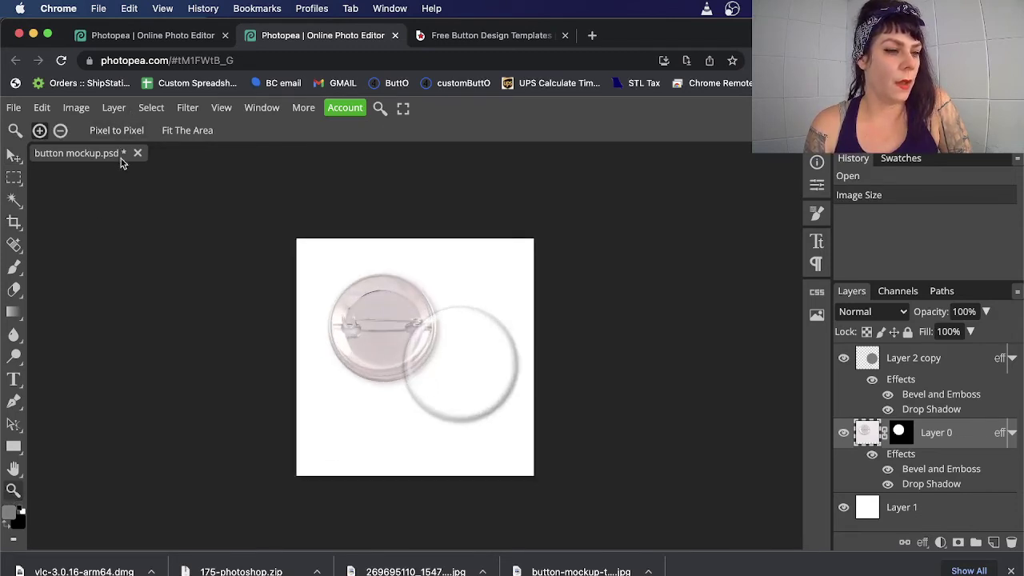
- Return to the kids.psd design and flatten all its layers into a single image
click(148, 40)
click(300, 34)
click(184, 38)
click(280, 331)
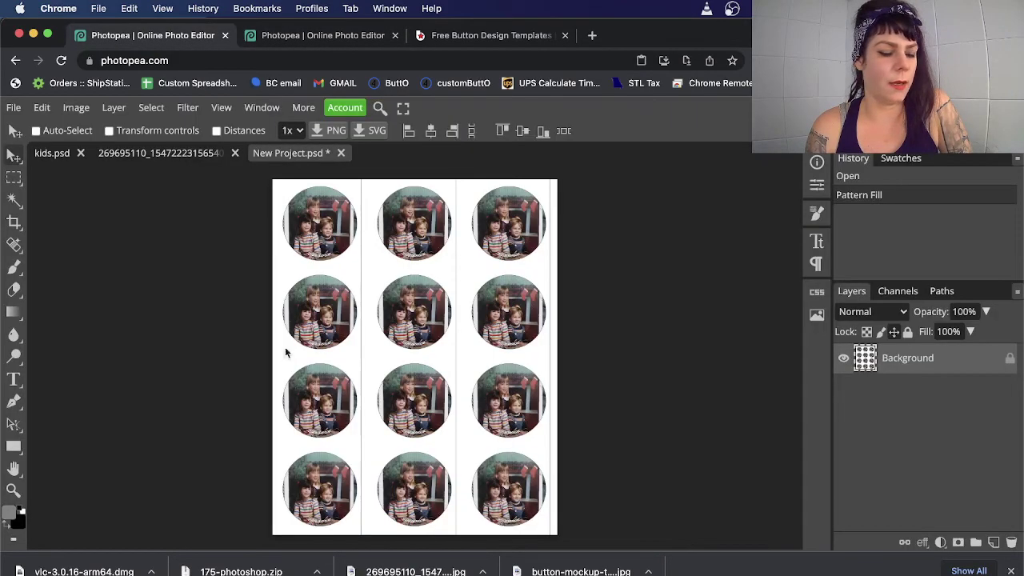
click(58, 153)
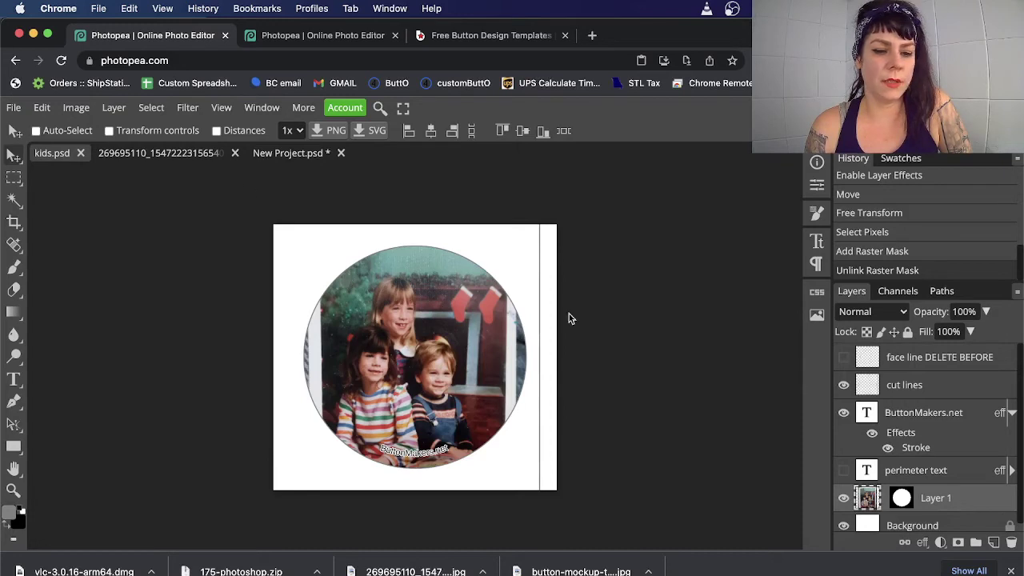
click(114, 108)
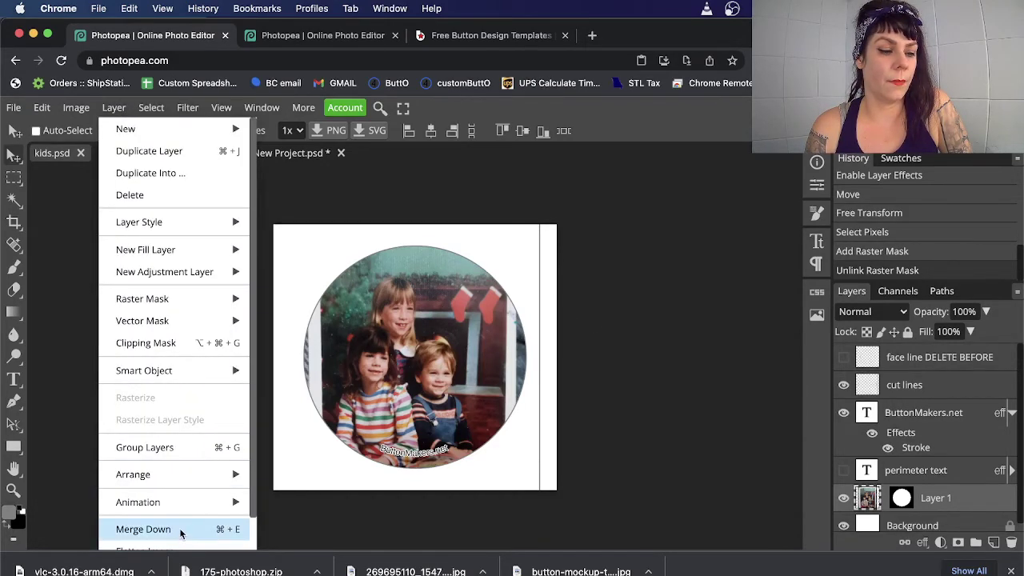
click(640, 388)
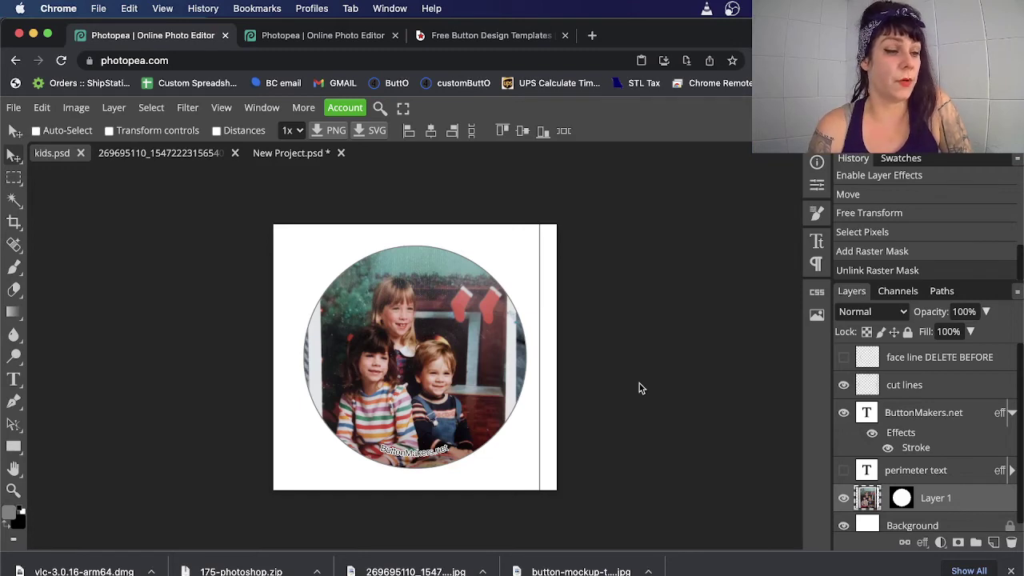
click(113, 107)
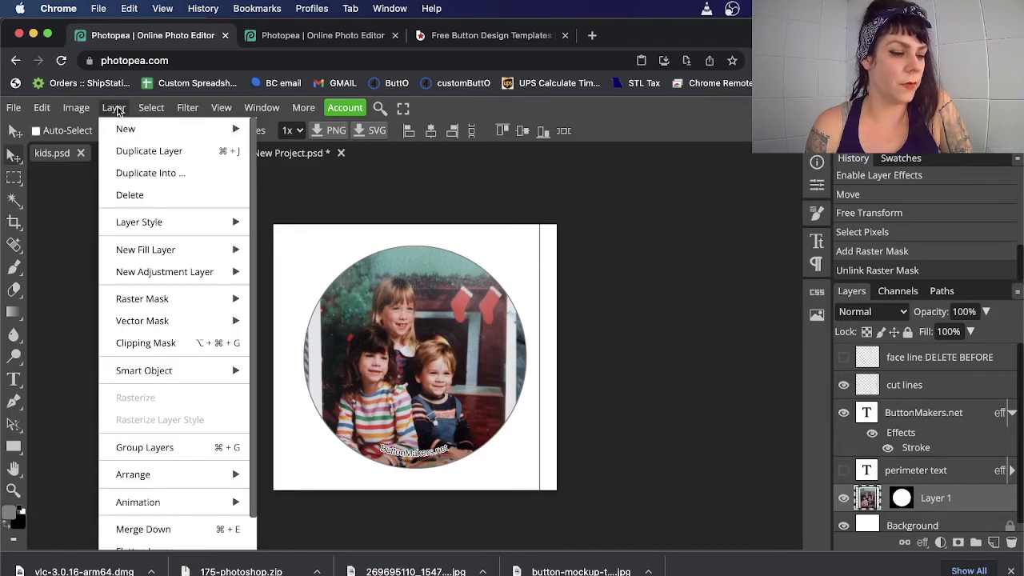
scroll(176, 500, down, 1)
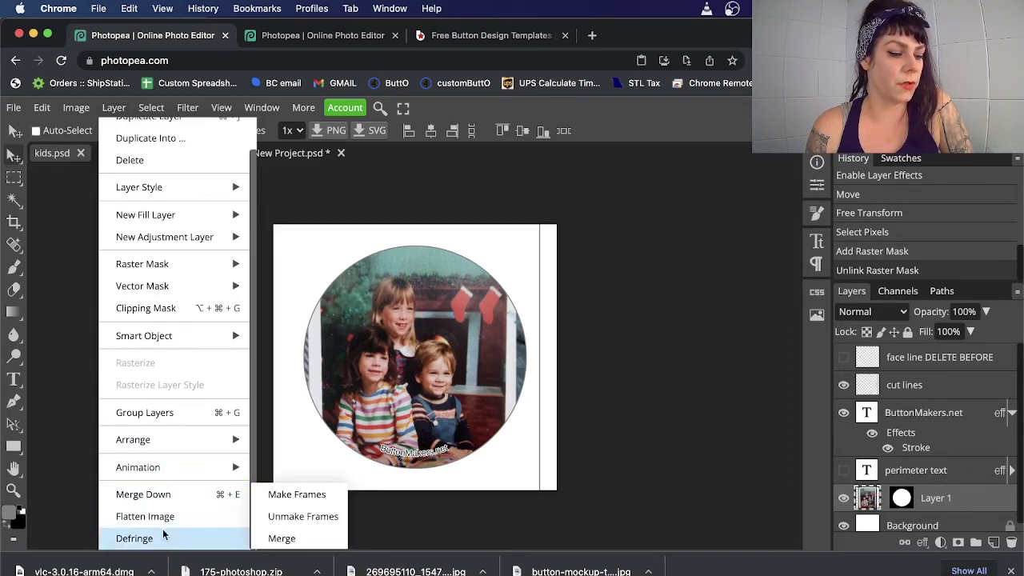
click(165, 516)
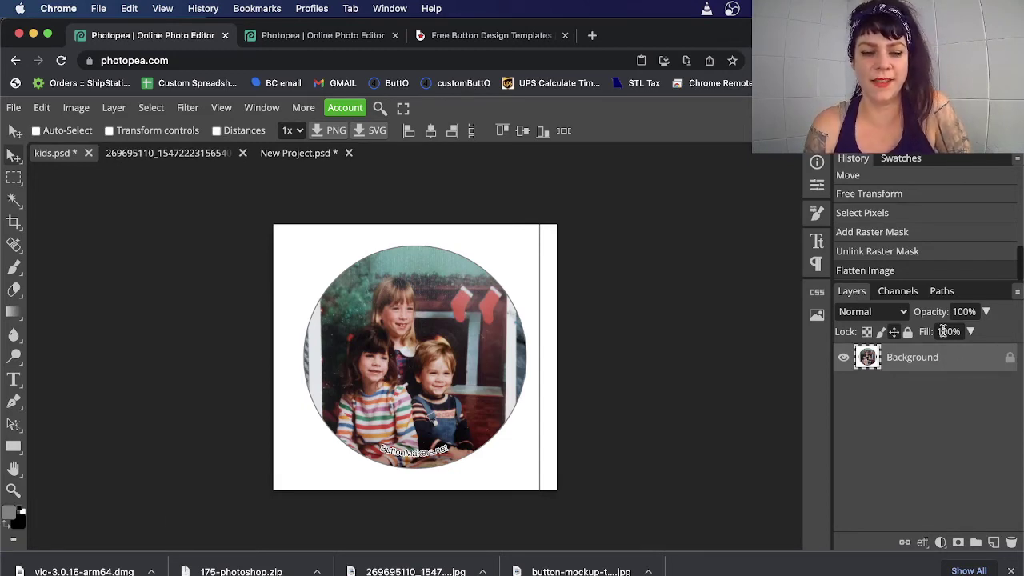
- Copy the flattened photo area inside the face line path and switch to the button mockup document
click(942, 291)
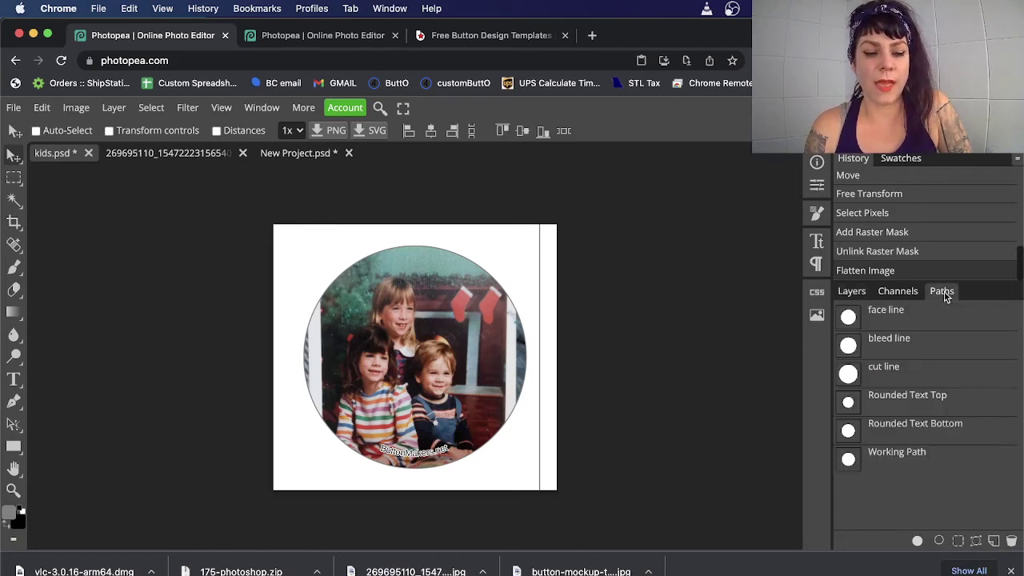
click(897, 319)
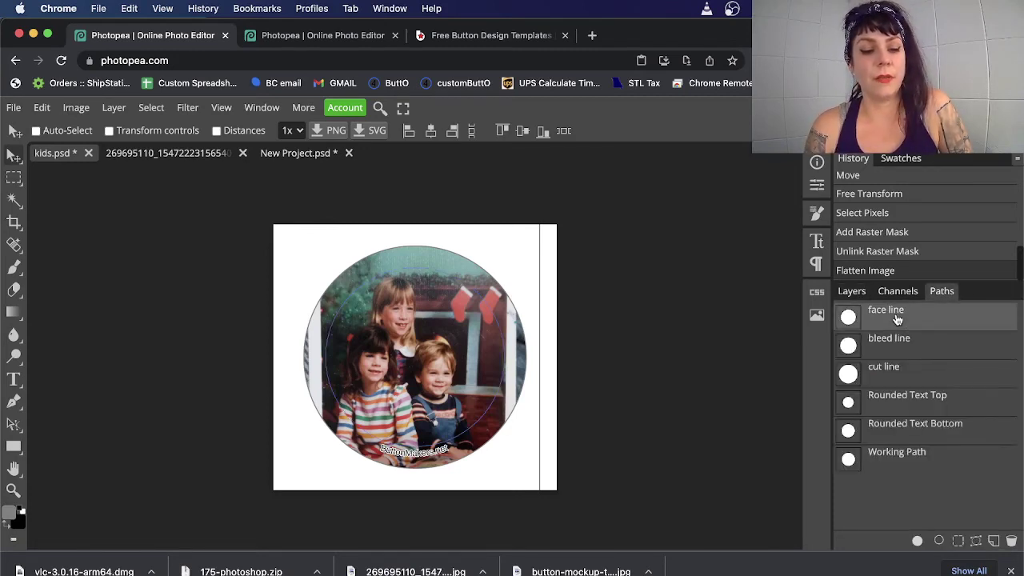
click(957, 542)
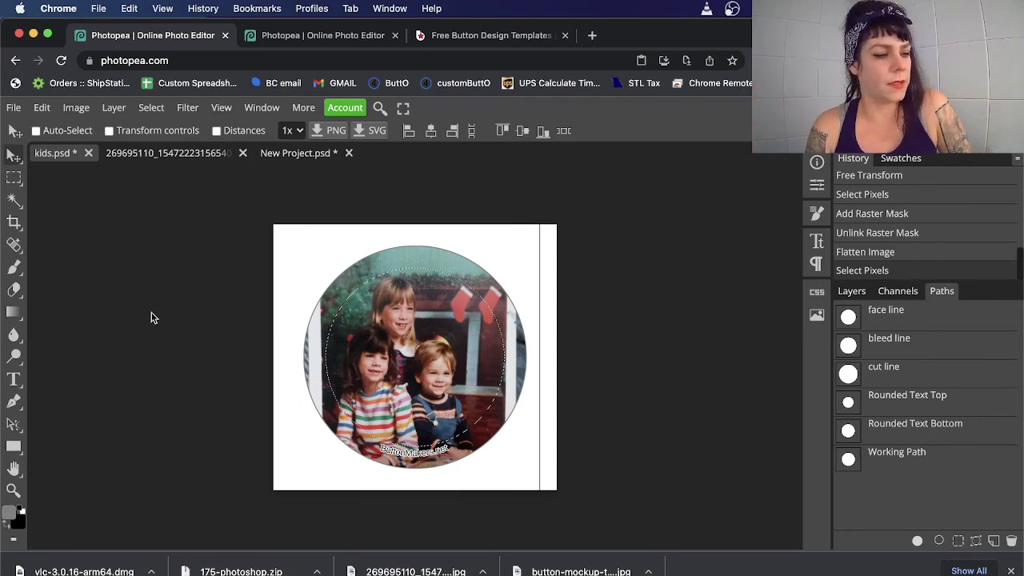
click(41, 107)
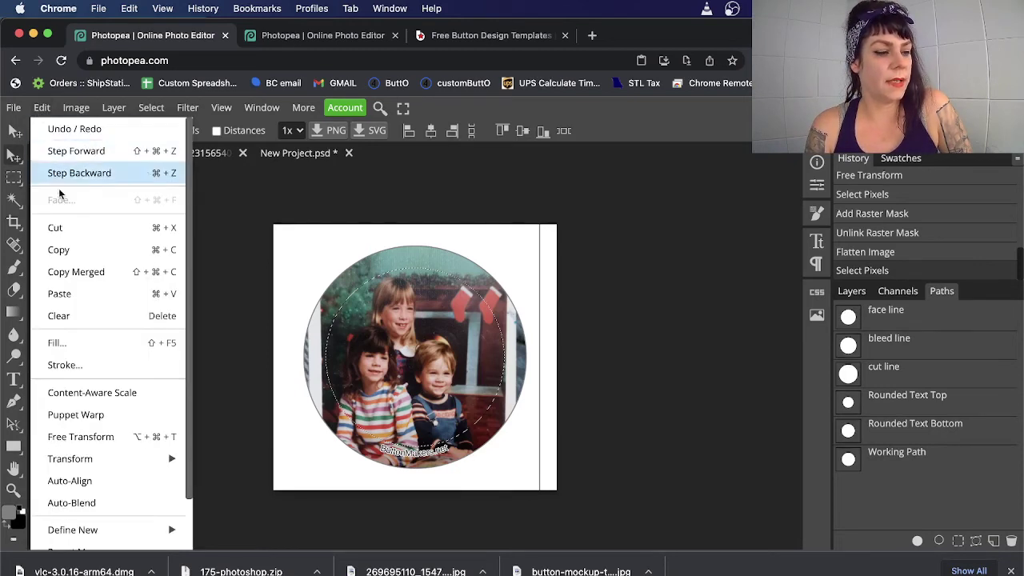
click(100, 255)
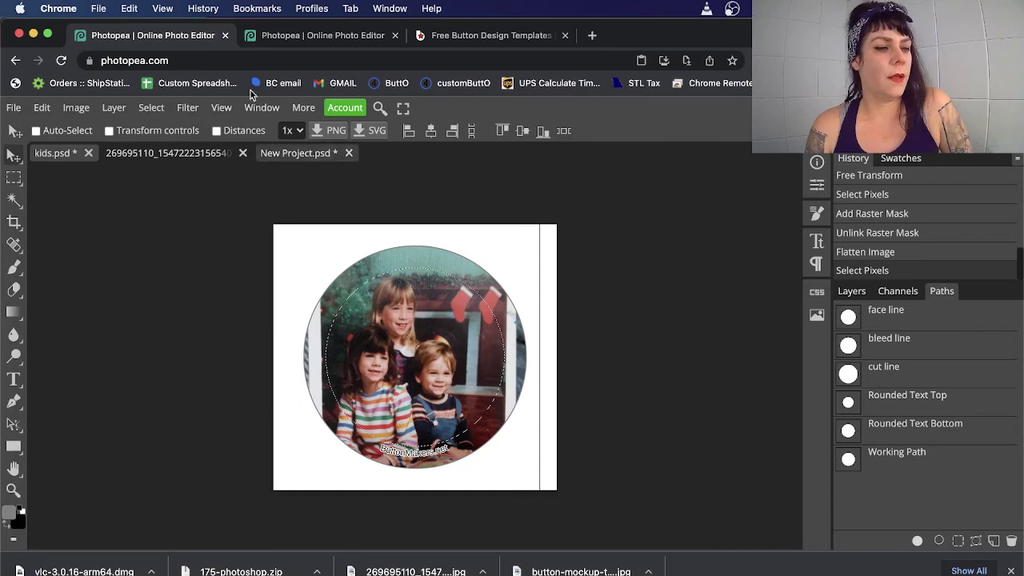
click(297, 44)
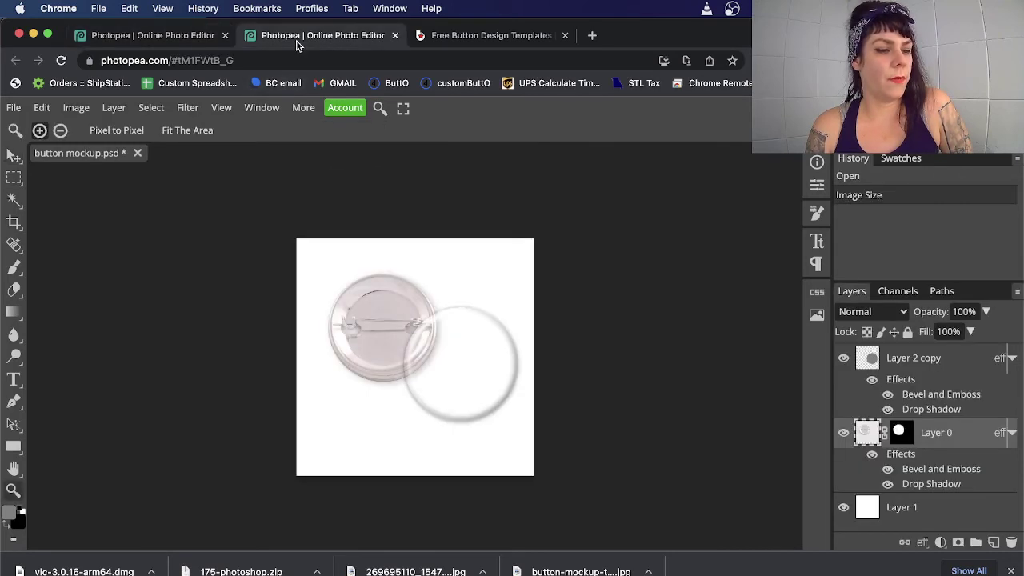
- Paste the copied circular photo into the button mockup and move it over the blank button front
click(362, 327)
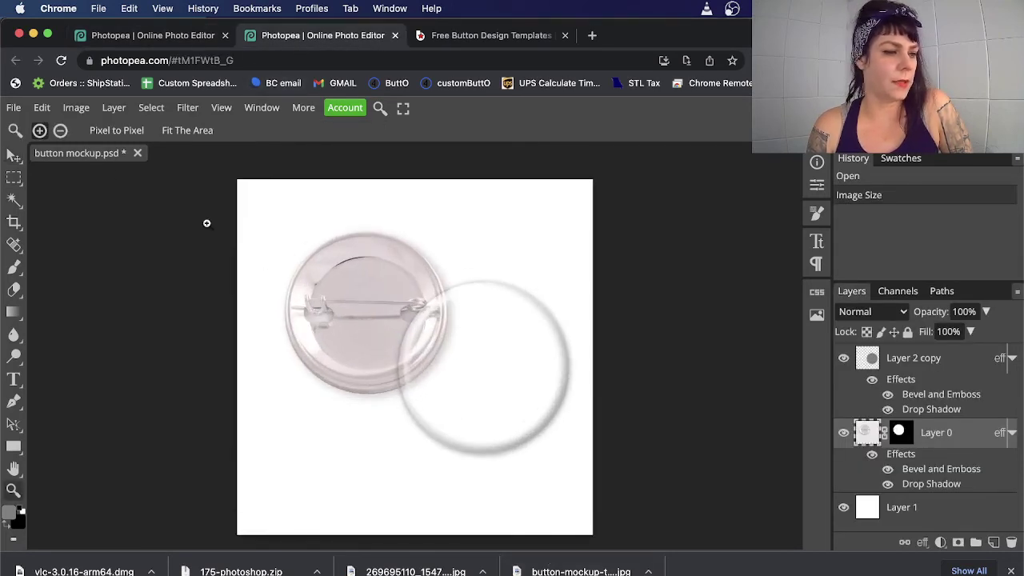
click(51, 109)
click(77, 292)
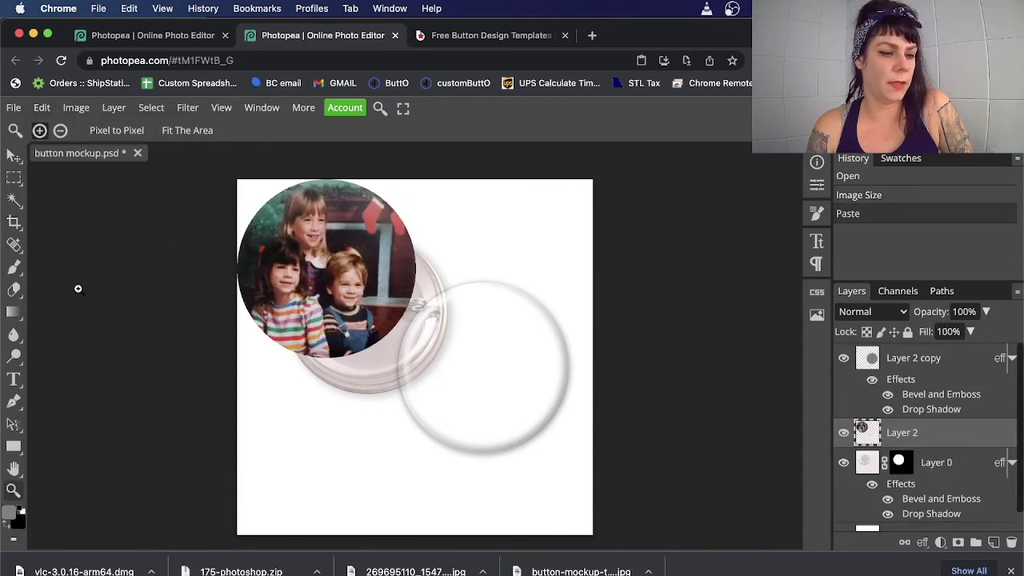
click(13, 155)
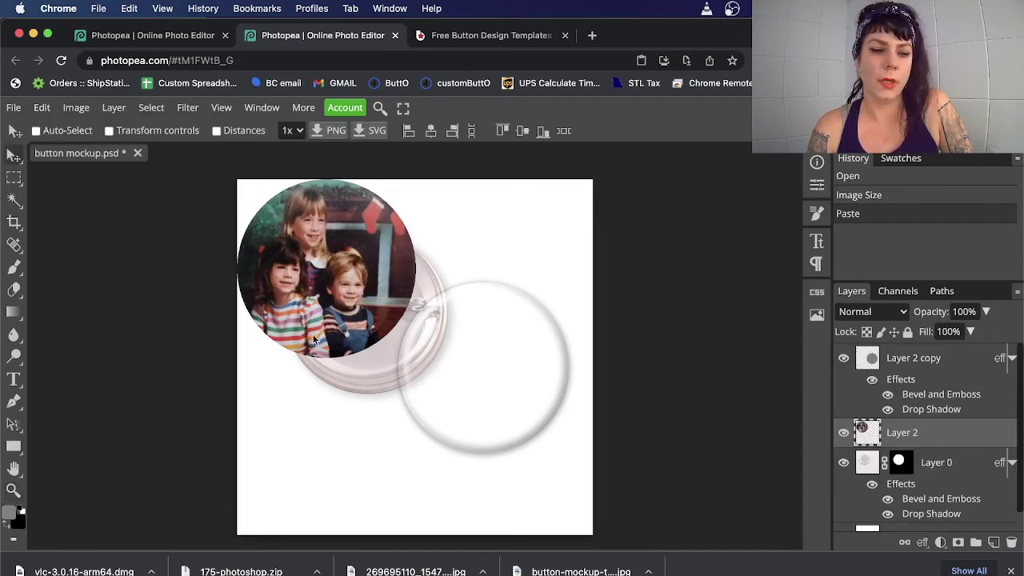
drag(371, 275, 521, 371)
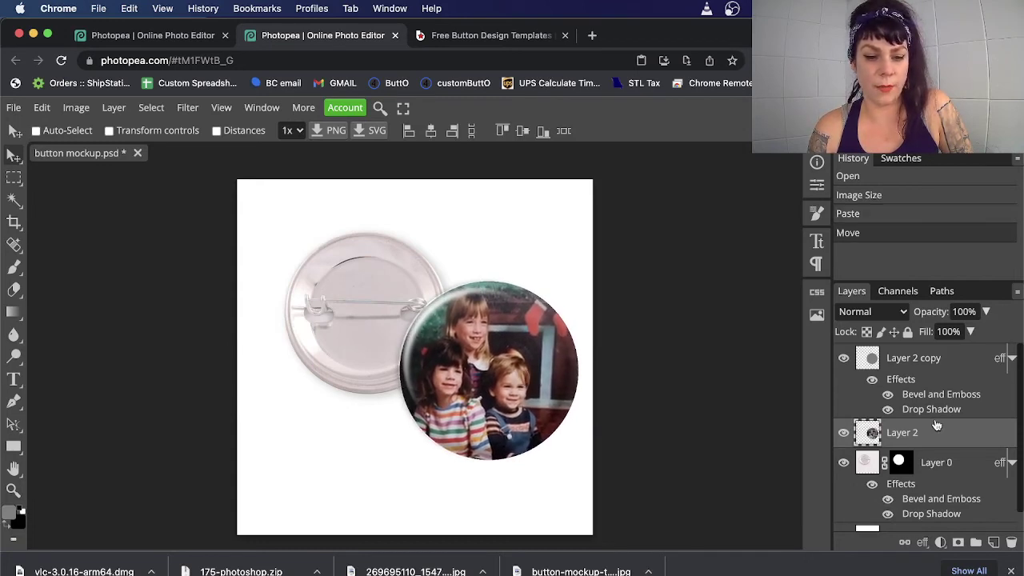
- Place the photo layer directly beneath Layer 2 copy and shift the photo to meet the upper-left edge of the button front
mouse_move(939, 434)
mouse_down()
mouse_move(959, 328)
mouse_move(927, 358)
mouse_move(952, 448)
mouse_up()
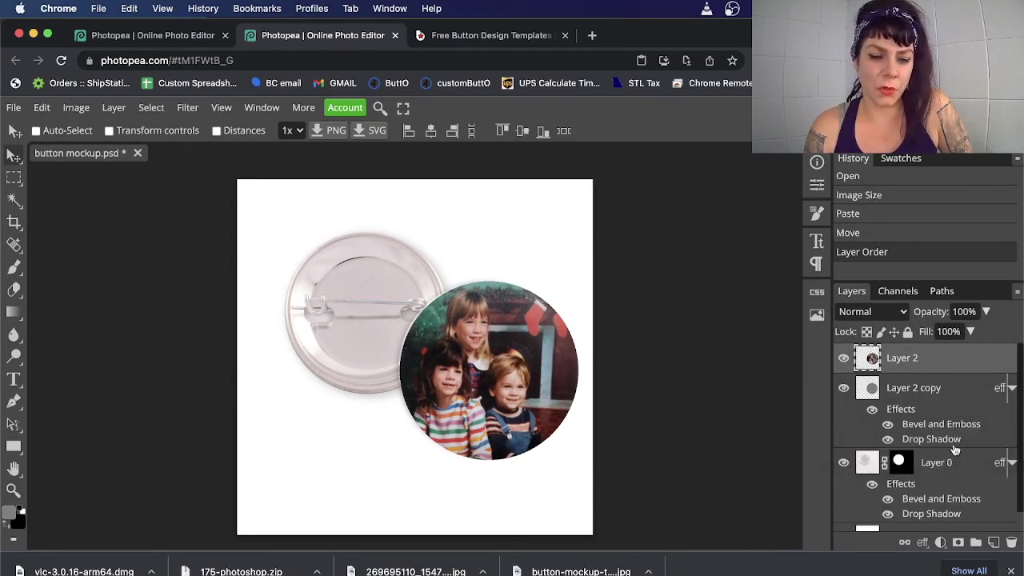
drag(872, 362, 868, 451)
drag(515, 302, 513, 334)
key(Left)
key(Left)
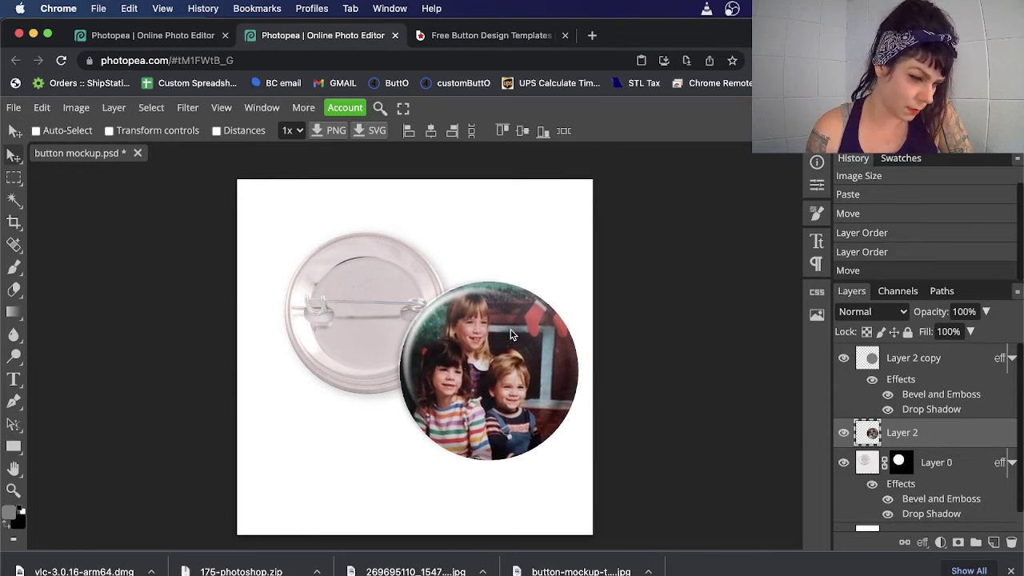
key(Up)
key(Down)
key(Up)
key(Up)
key(Up)
key(Up)
key(Up)
key(Up)
key(Up)
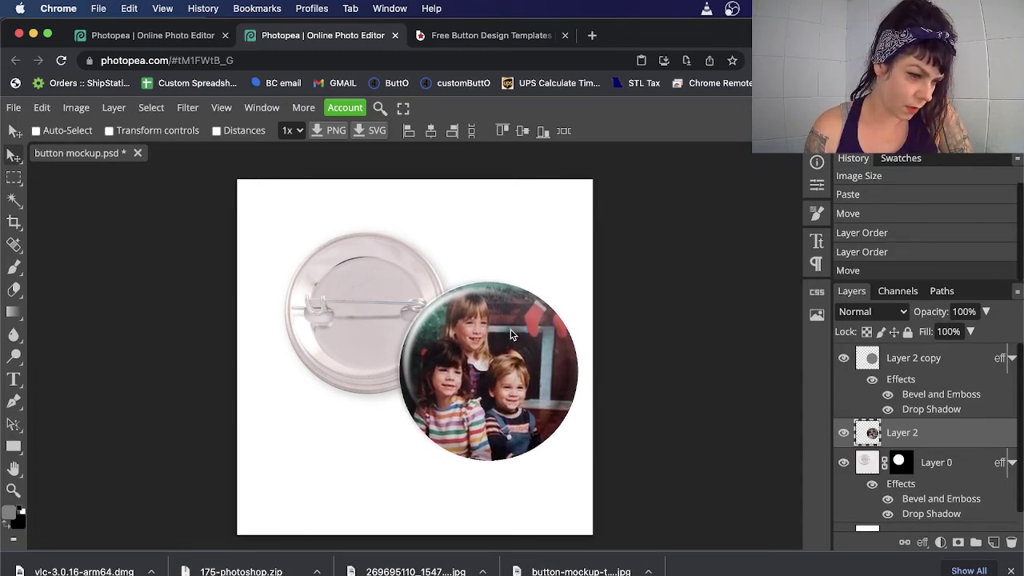
key(Down)
key(Left)
key(Left)
key(Up)
key(Up)
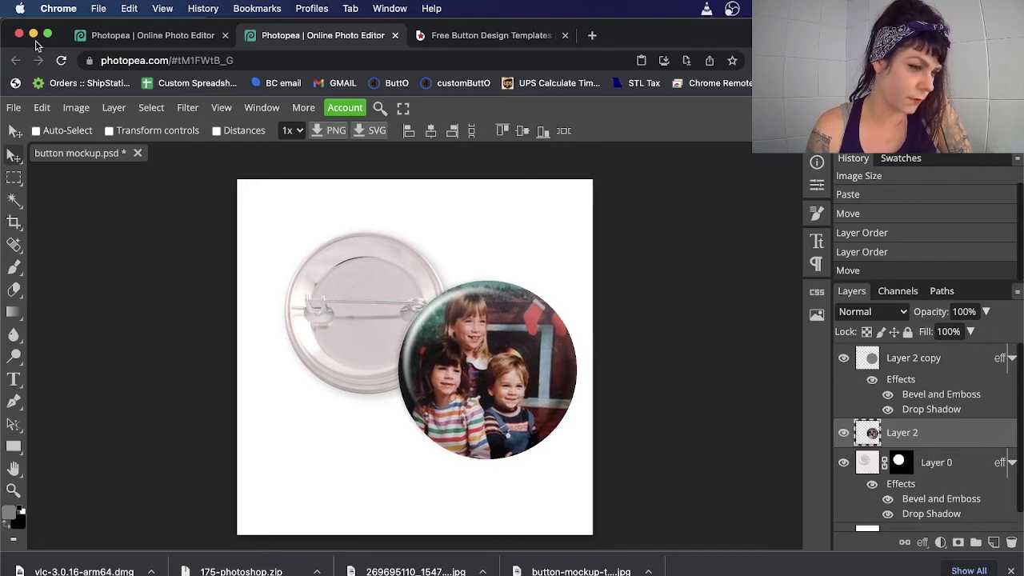
- Scale the photo layer proportionally to about 95.6% so it fits the button front
click(53, 110)
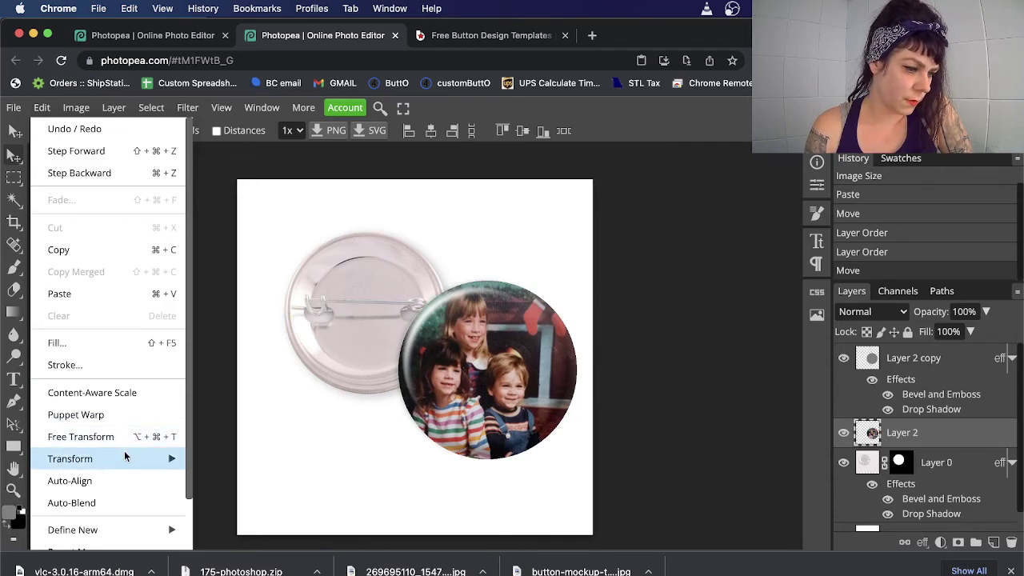
mouse_move(170, 458)
click(247, 340)
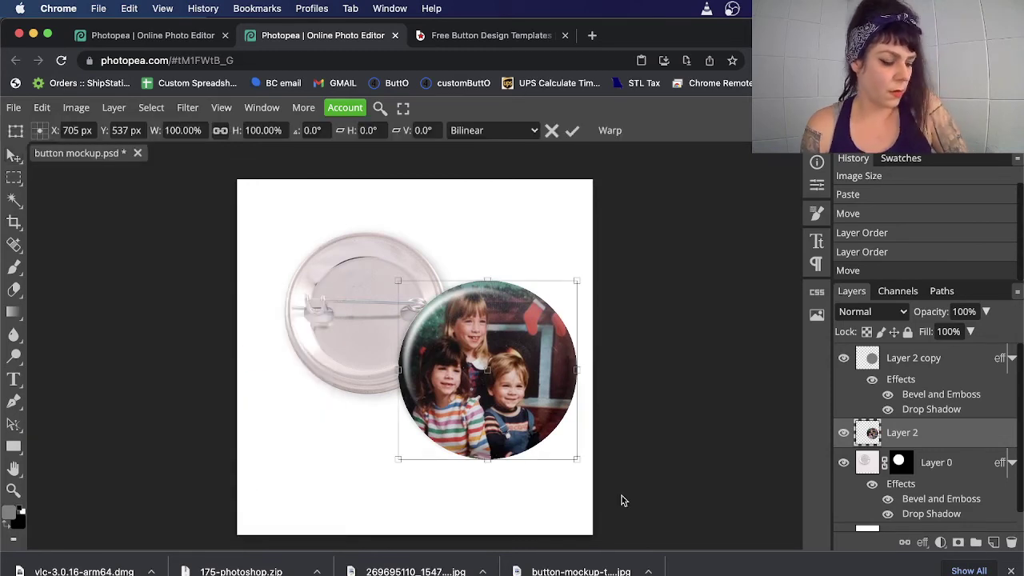
drag(576, 459, 568, 456)
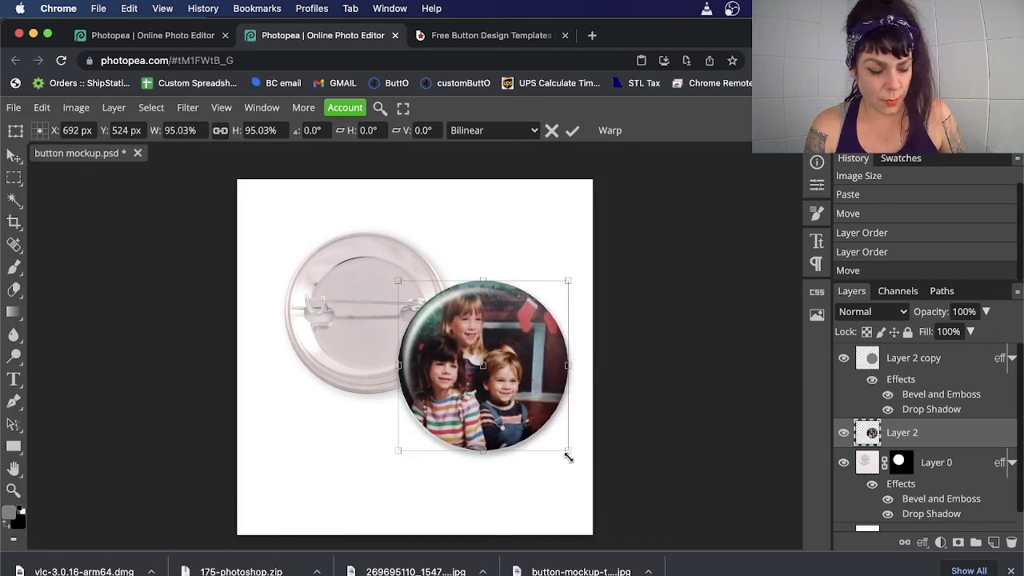
drag(397, 451, 397, 453)
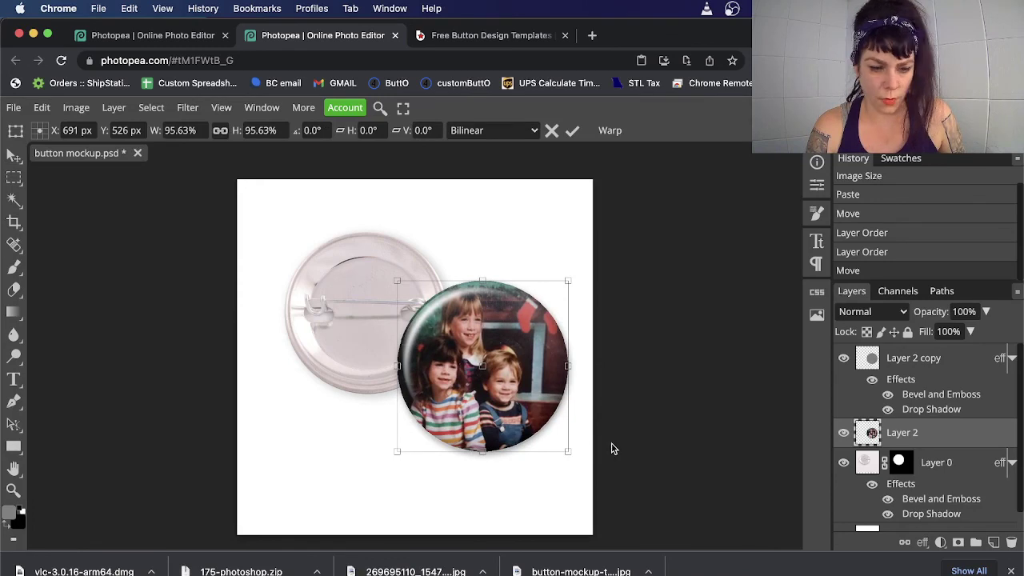
key(Return)
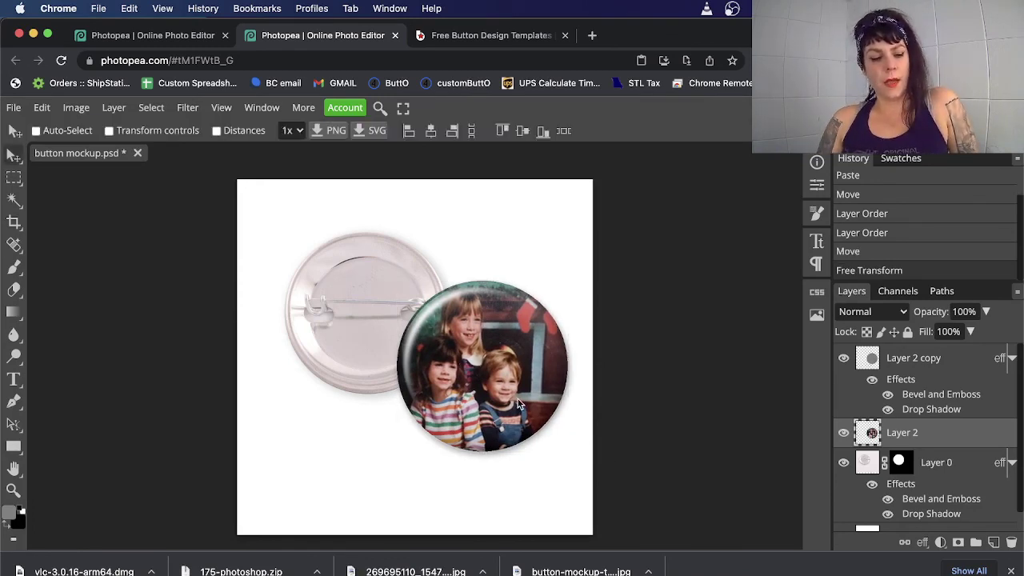
- Nudge the scaled photo slightly down and right to centre it on the button front
key(Right)
key(Right)
key(Down)
key(Down)
key(Down)
key(Down)
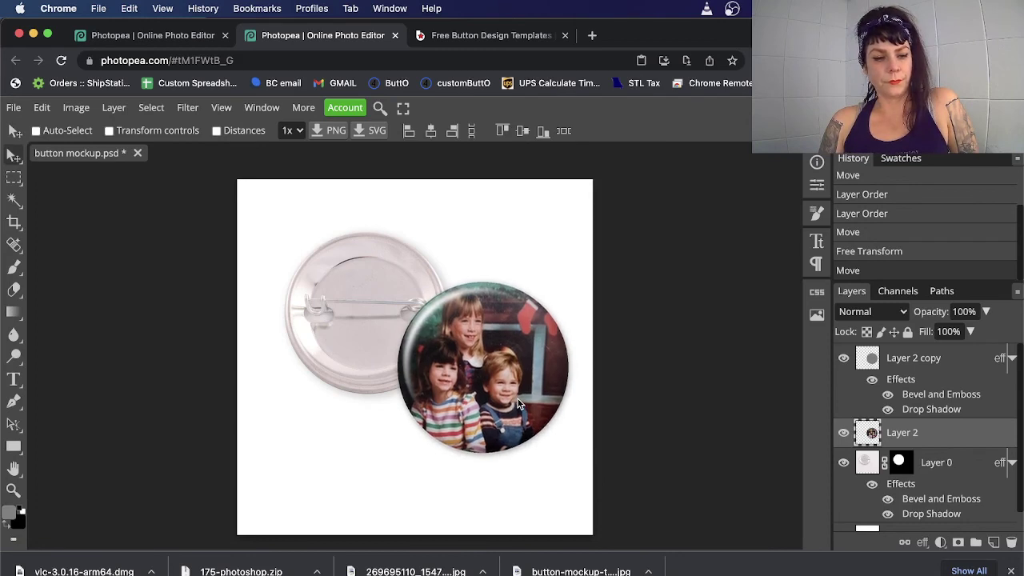
key(Down)
key(Right)
key(Left)
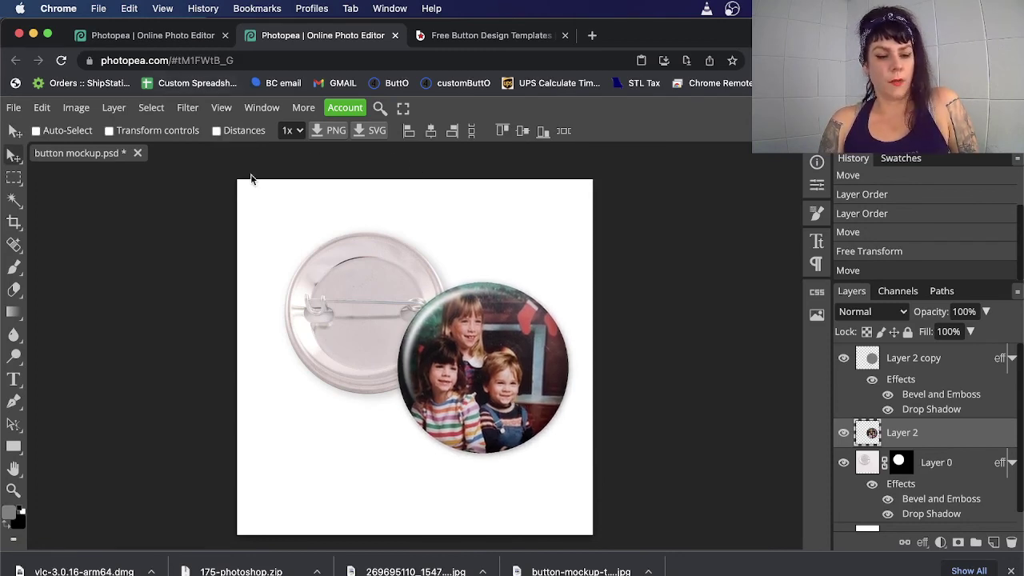
- Flatten the button mockup into a single image and open its JPG export settings
click(114, 108)
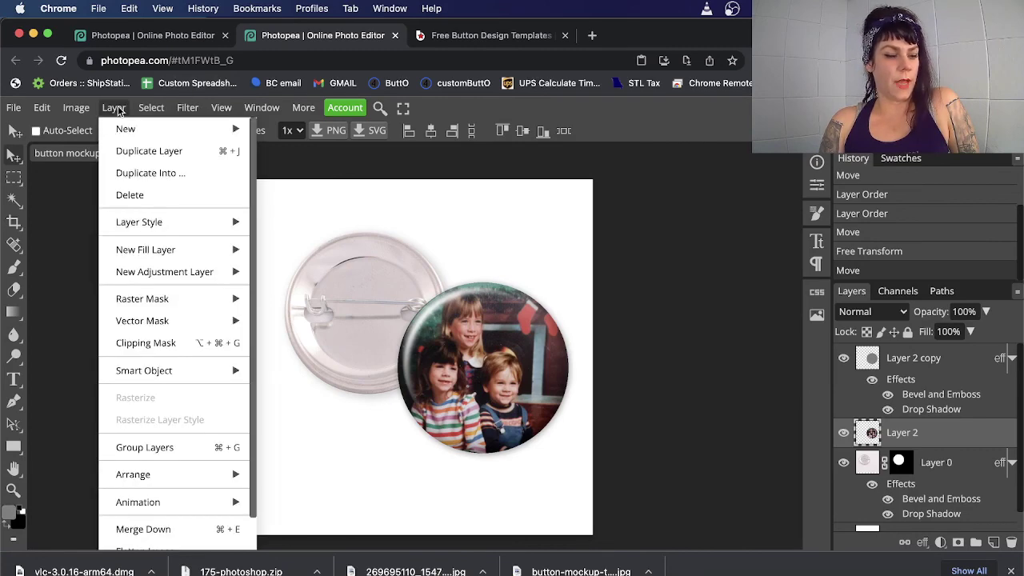
click(179, 517)
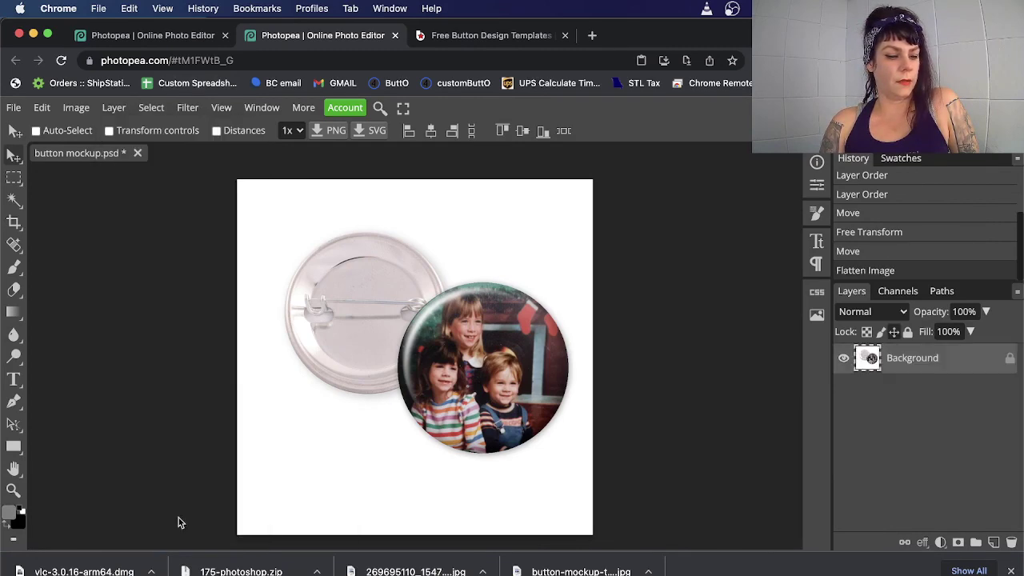
click(14, 108)
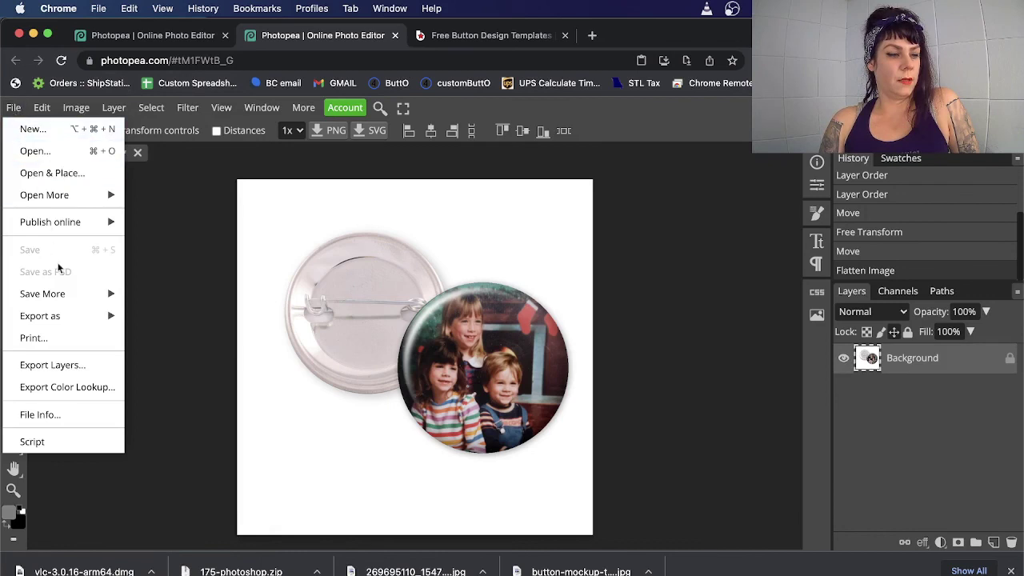
mouse_move(72, 317)
click(155, 336)
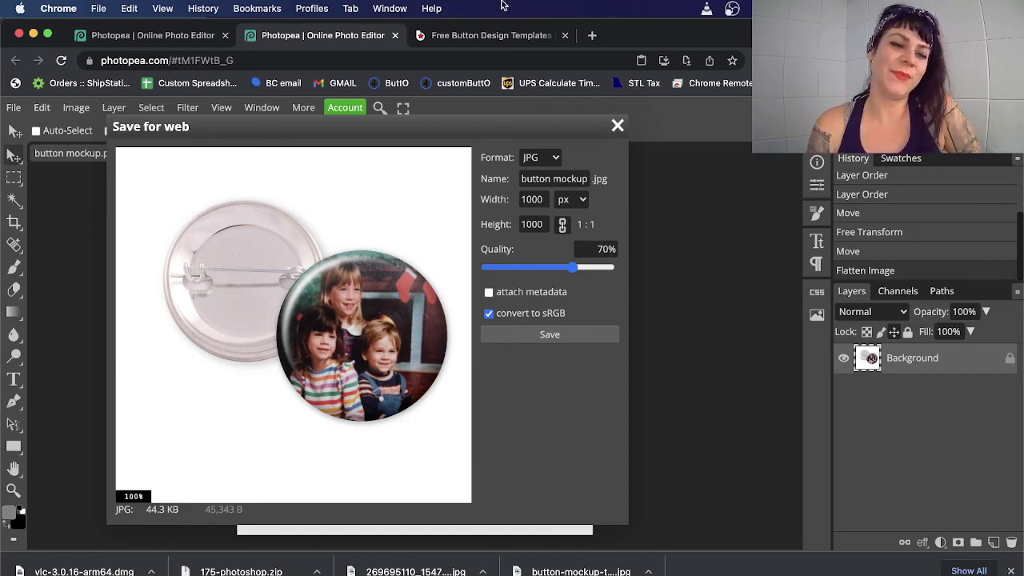
click(734, 9)
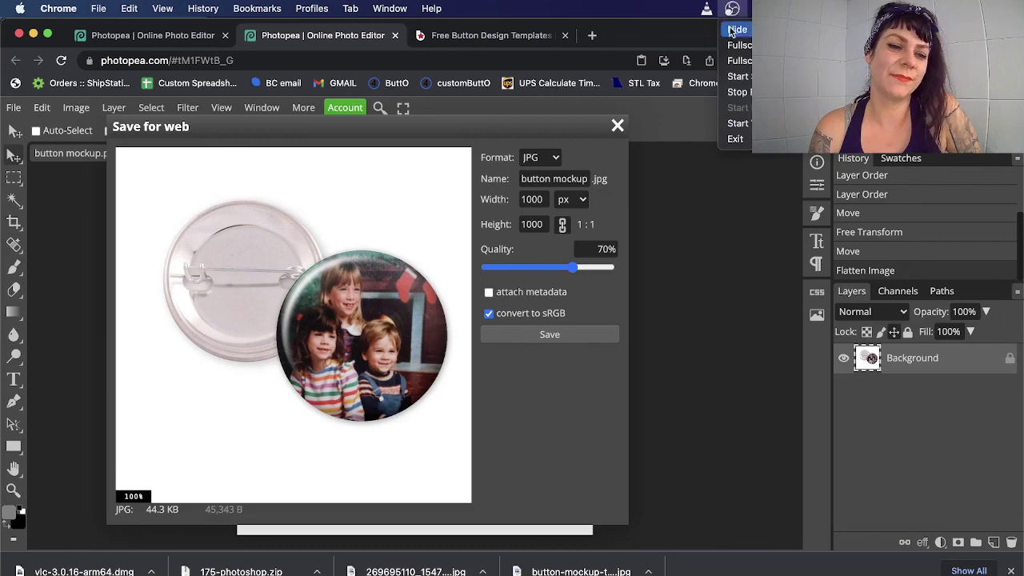